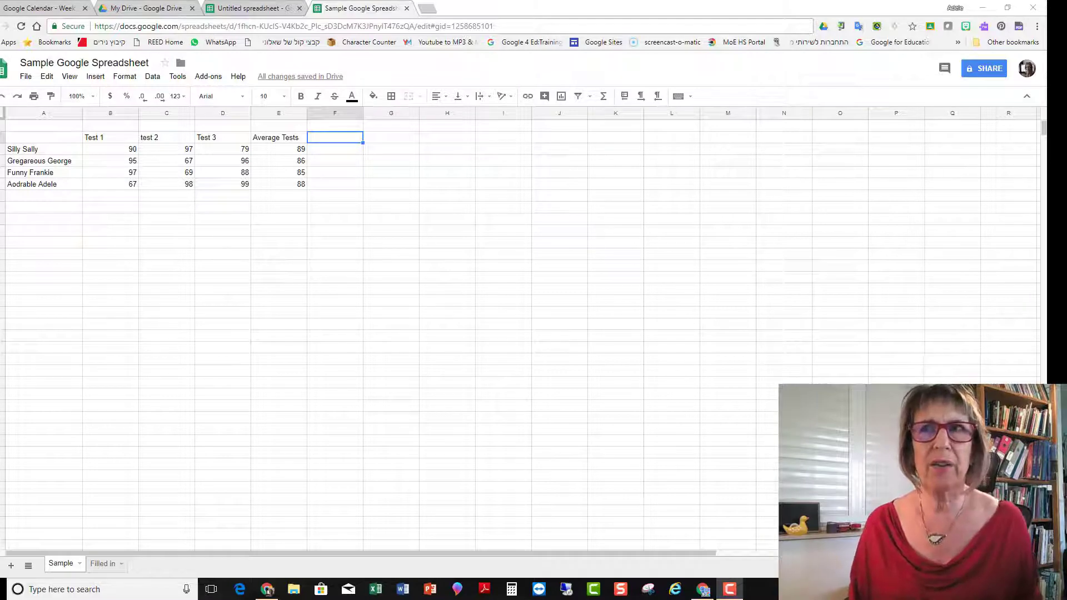
# Step: Enter the heading Composition 1 beside Average Tests and widen the Average Compositions column to fit its heading
pyautogui.click(330, 142)
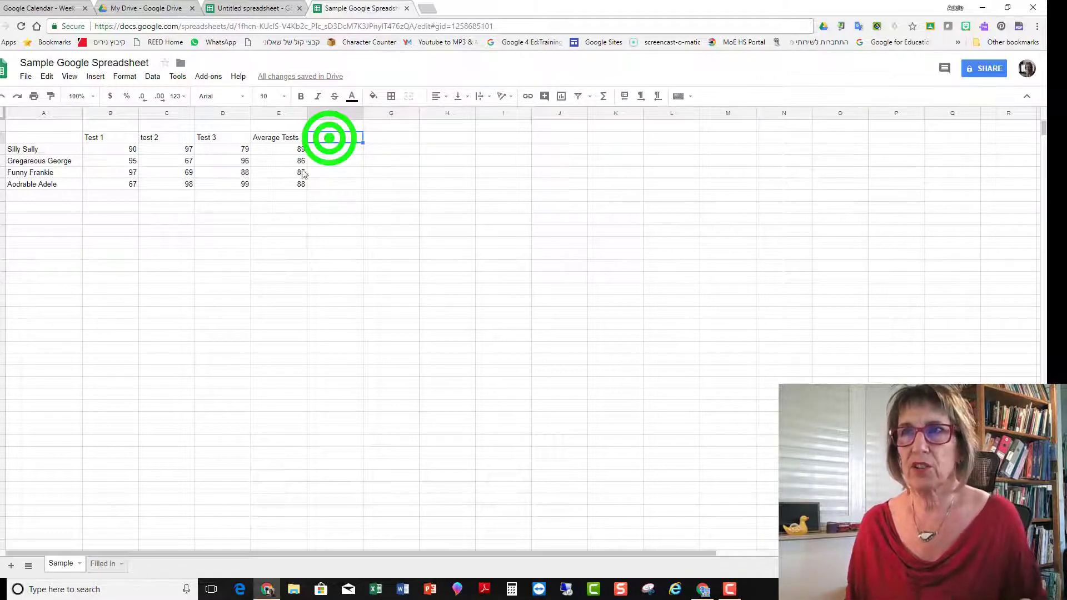
pyautogui.write('Co')
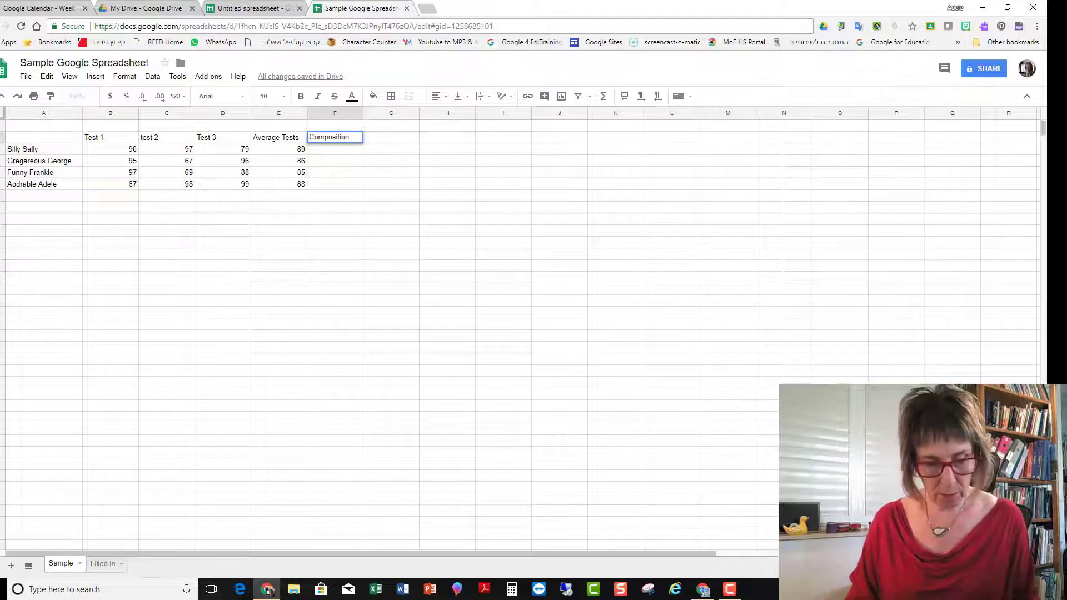
pyautogui.write('mposition')
pyautogui.write('1')
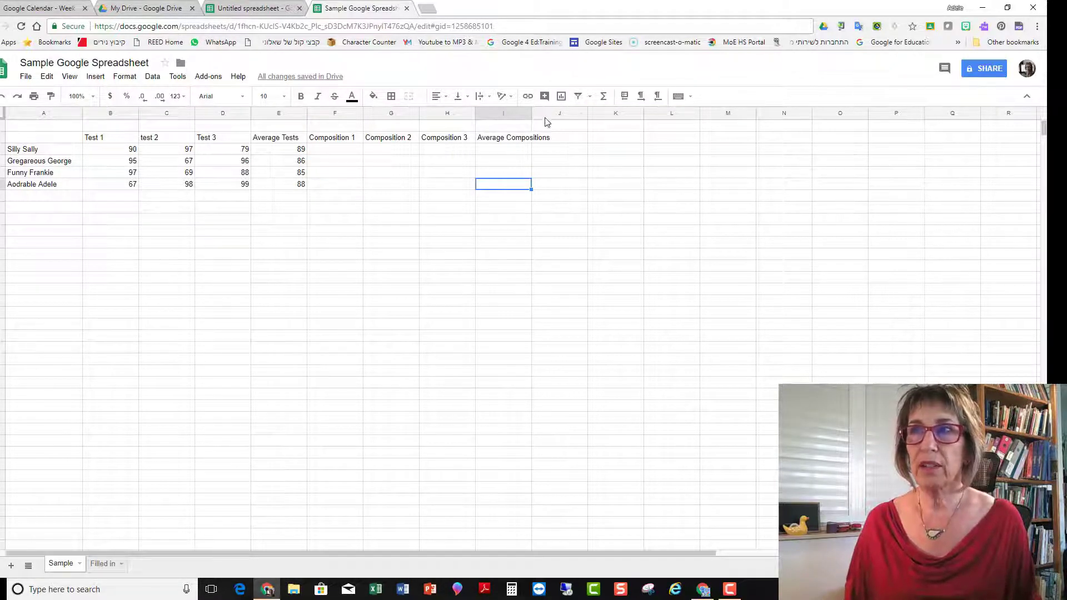
pyautogui.moveTo(531, 112); pyautogui.dragTo(560, 114)
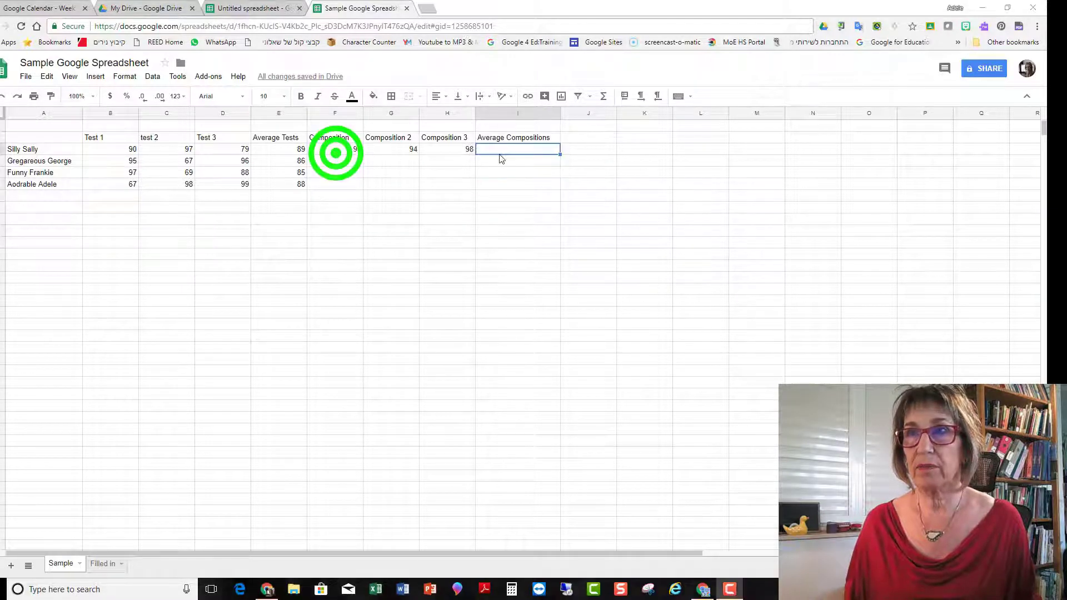
# Step: Calculate the first student's Average Compositions grade with an AVERAGE formula over Composition 1 to Composition 3
pyautogui.click(499, 150)
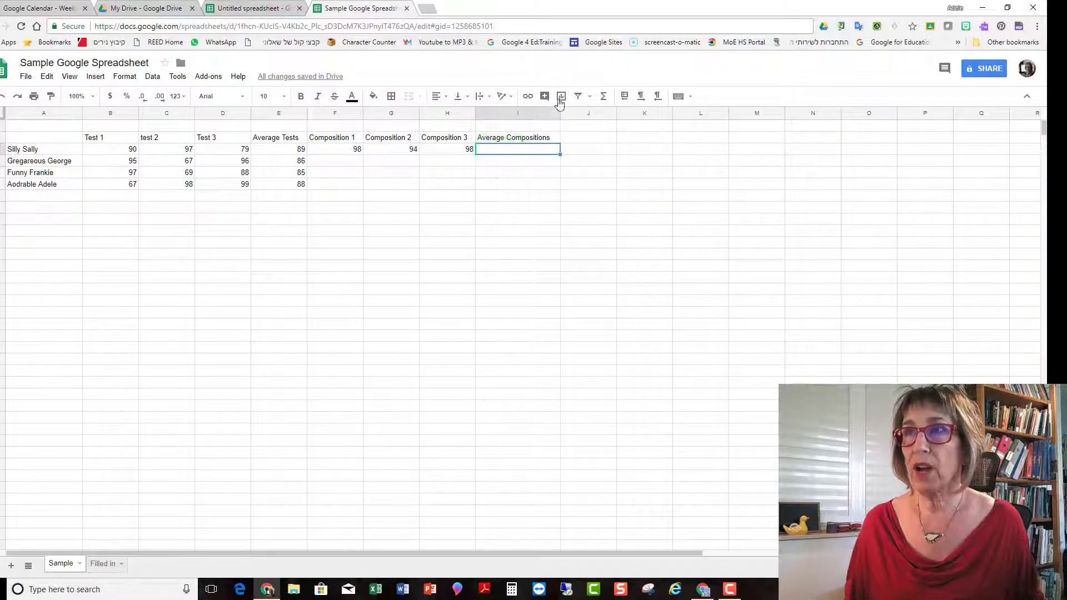
pyautogui.click(603, 97)
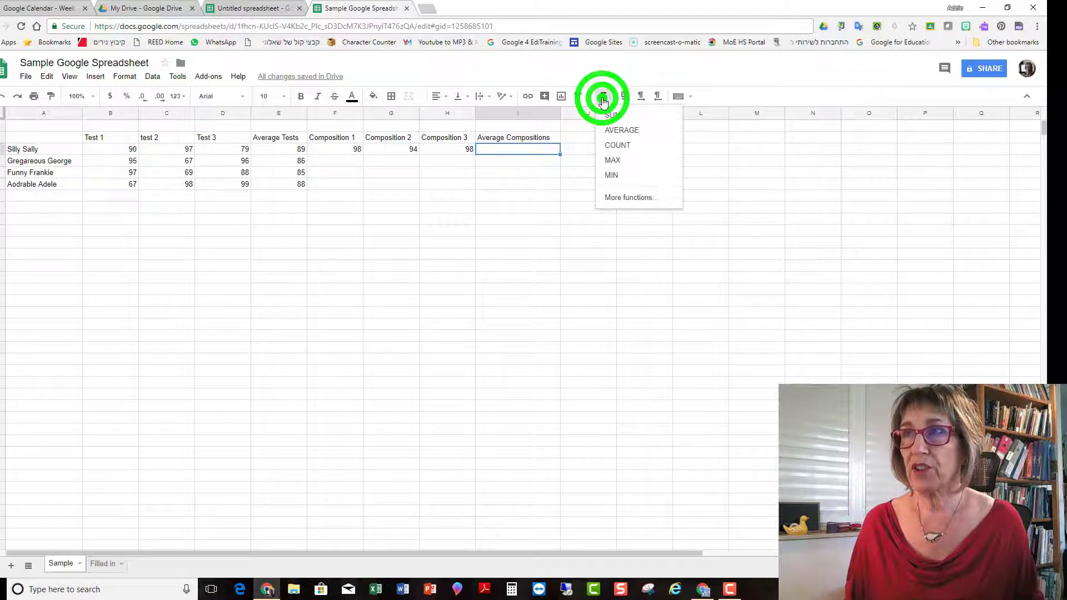
pyautogui.click(621, 129)
pyautogui.moveTo(336, 150); pyautogui.dragTo(436, 156)
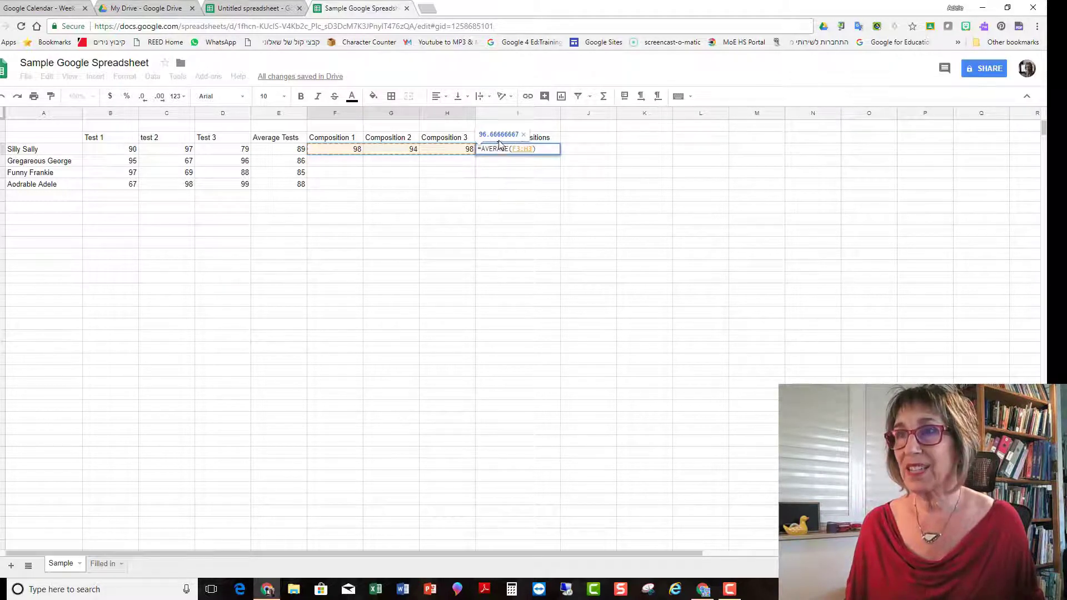
pyautogui.press('Return')
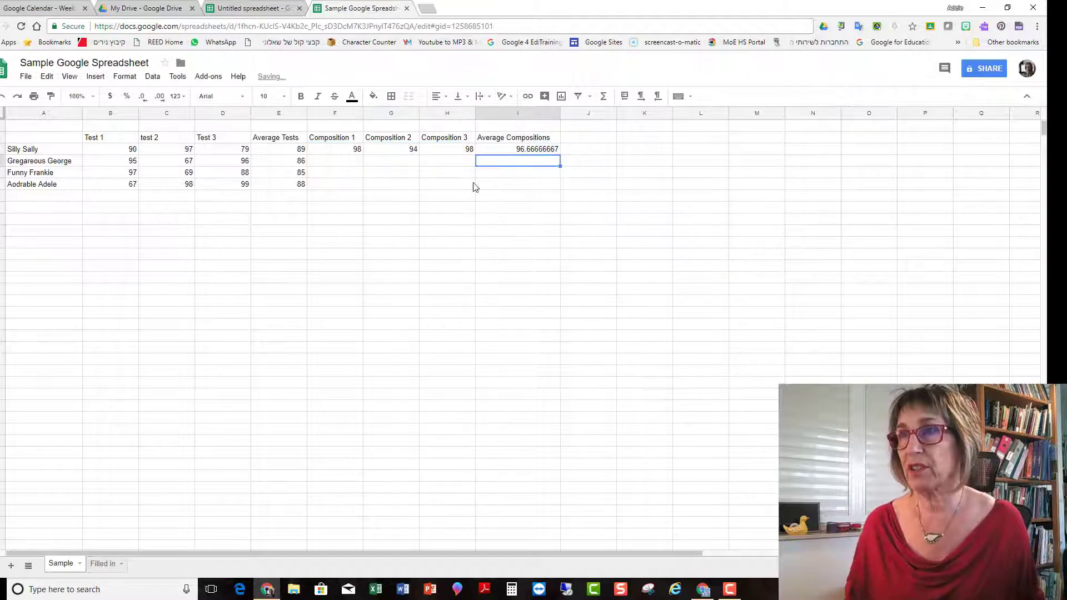
# Step: Format the whole Average Compositions column to show whole numbers without decimal places
pyautogui.click(540, 113)
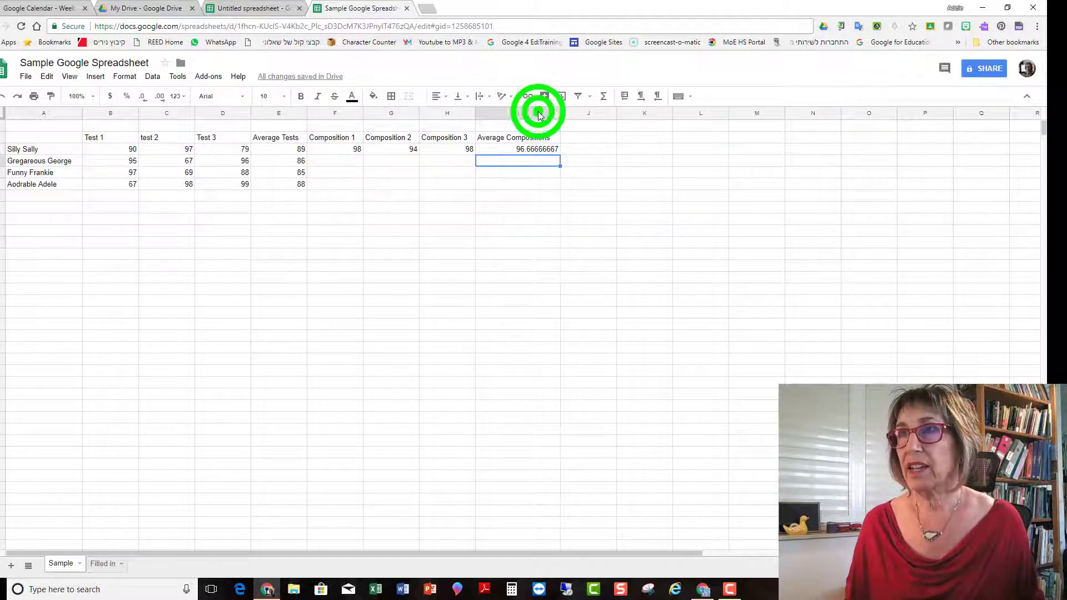
pyautogui.click(140, 98)
pyautogui.click(140, 98)
pyautogui.click(140, 98)
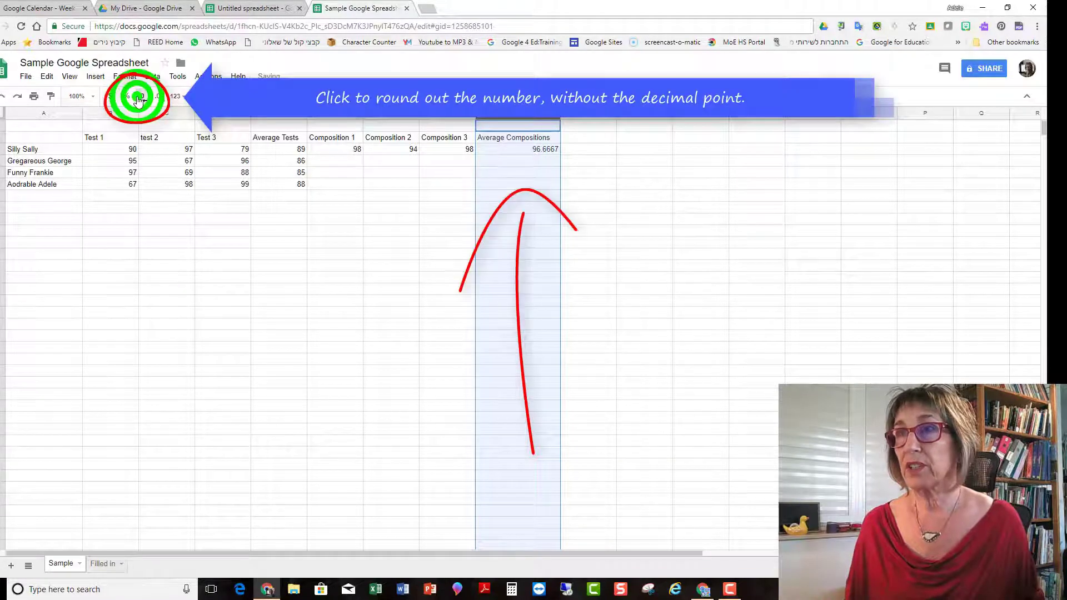
pyautogui.click(140, 98)
pyautogui.click(140, 98)
pyautogui.click(140, 98)
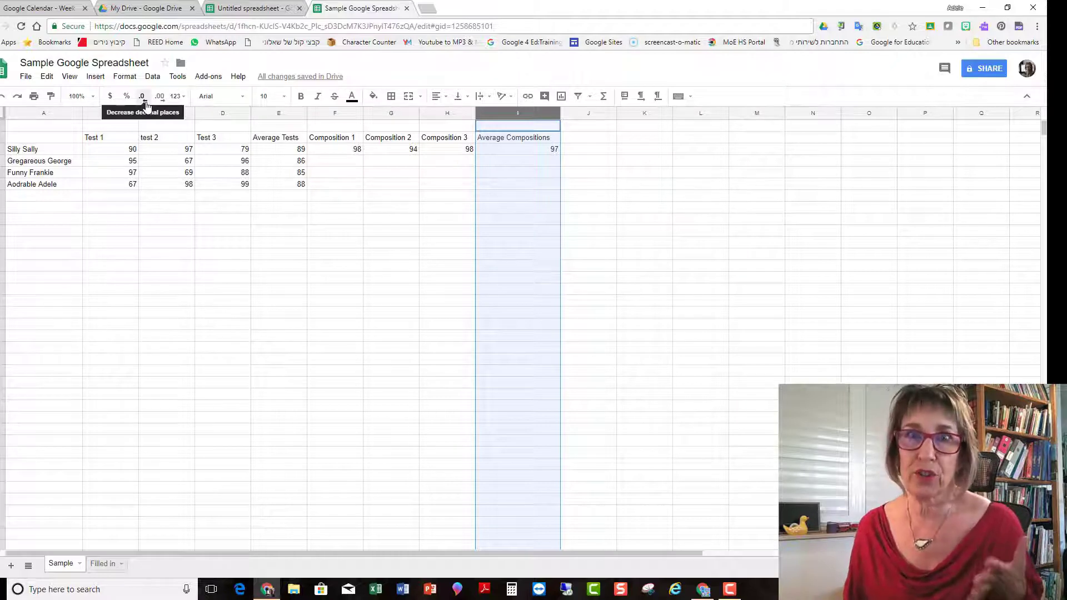
# Step: Copy the first student's Average Compositions formula to the three students below
pyautogui.click(506, 150)
pyautogui.hotkey('ctrl', 'c')
pyautogui.click(354, 161)
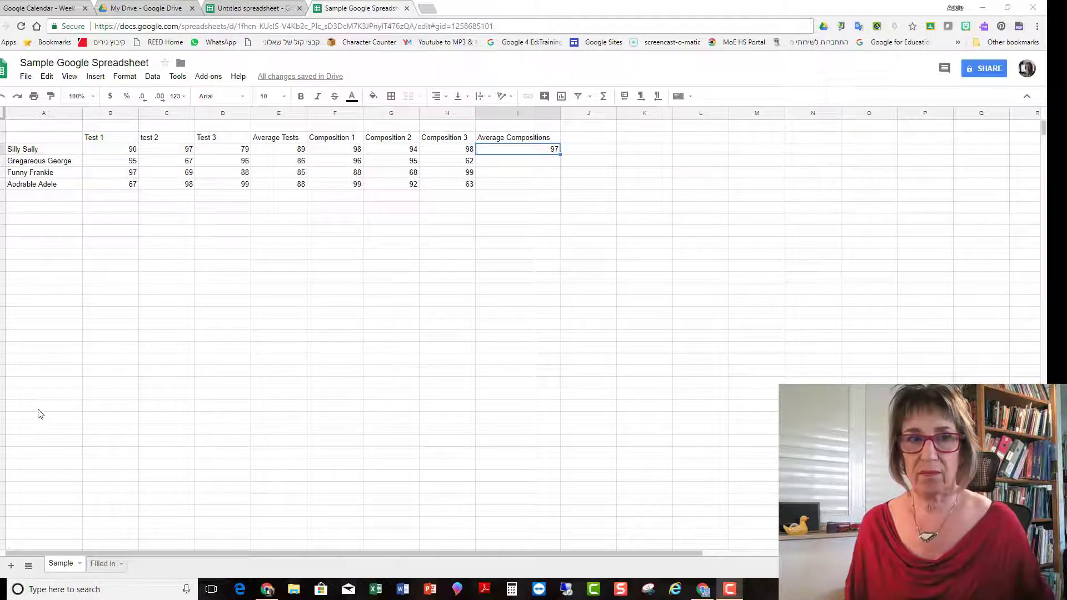
pyautogui.rightClick(503, 149)
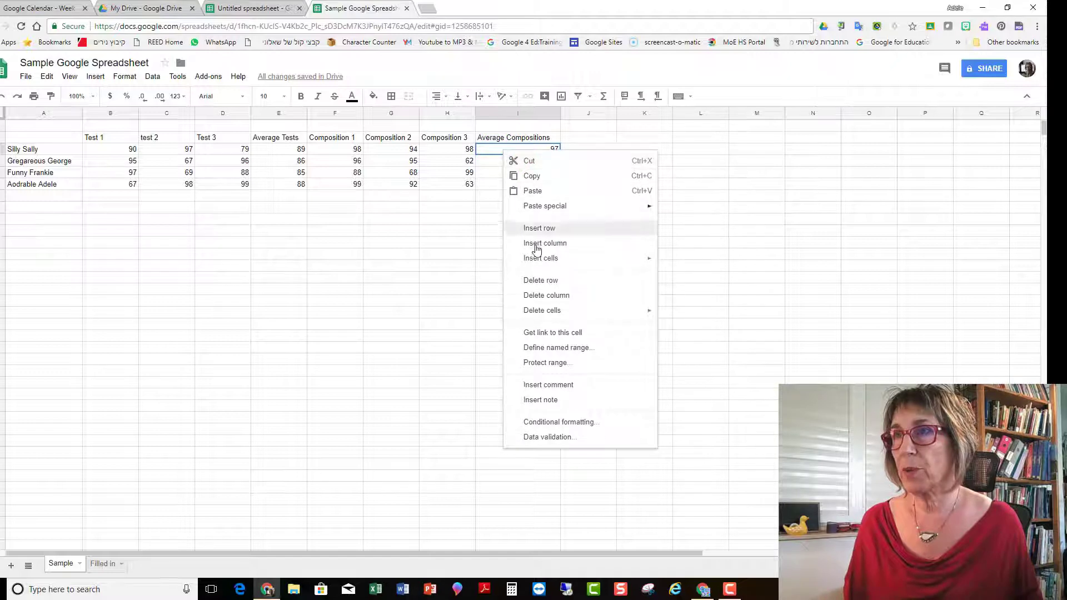
pyautogui.click(518, 176)
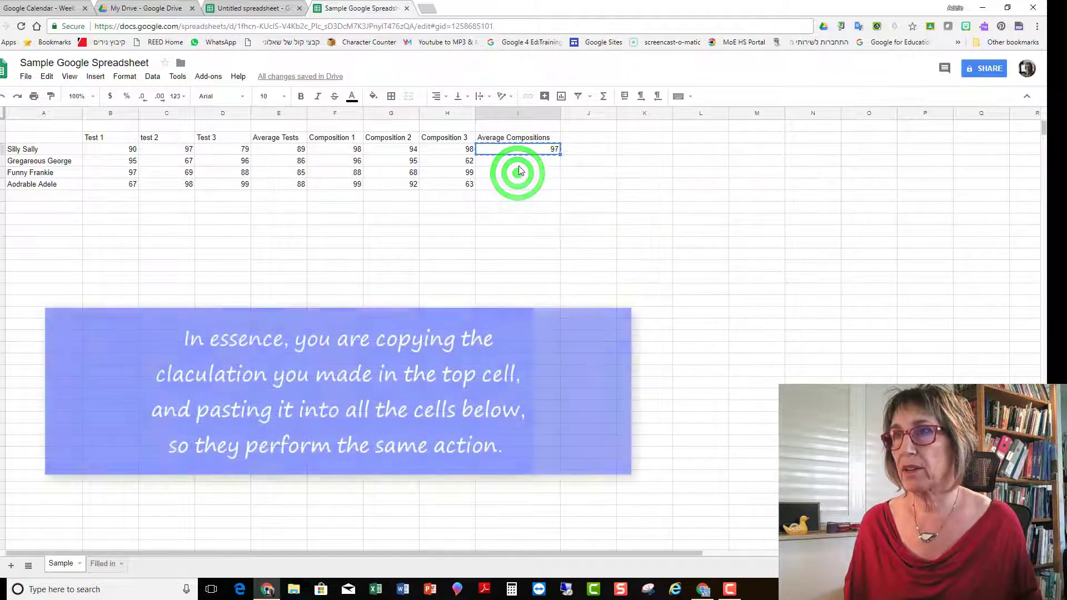
pyautogui.moveTo(518, 161); pyautogui.dragTo(512, 191)
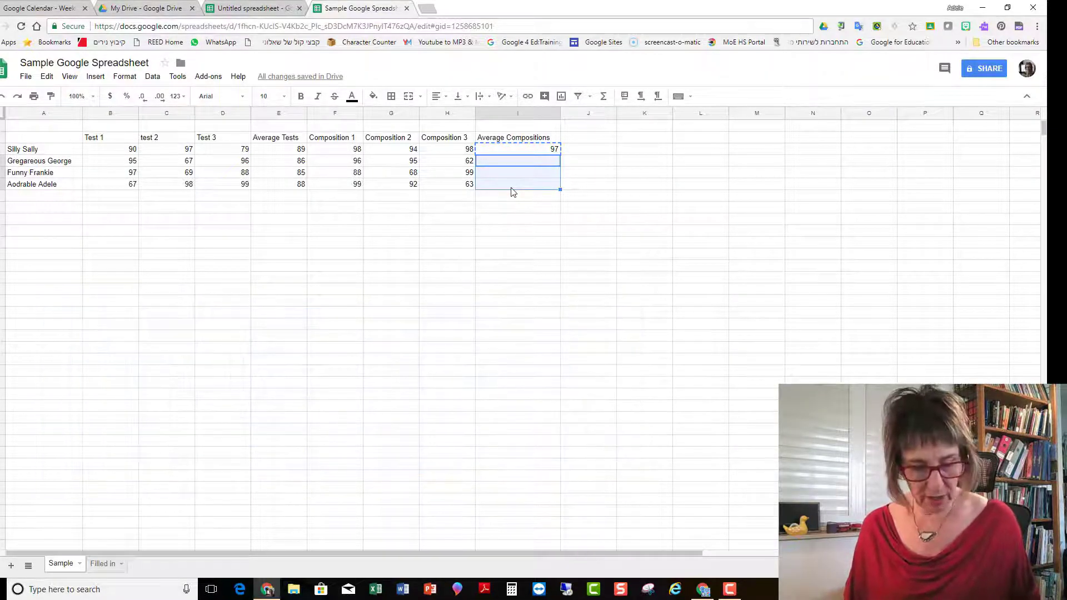
pyautogui.hotkey('ctrl', 'v')
pyautogui.click(526, 222)
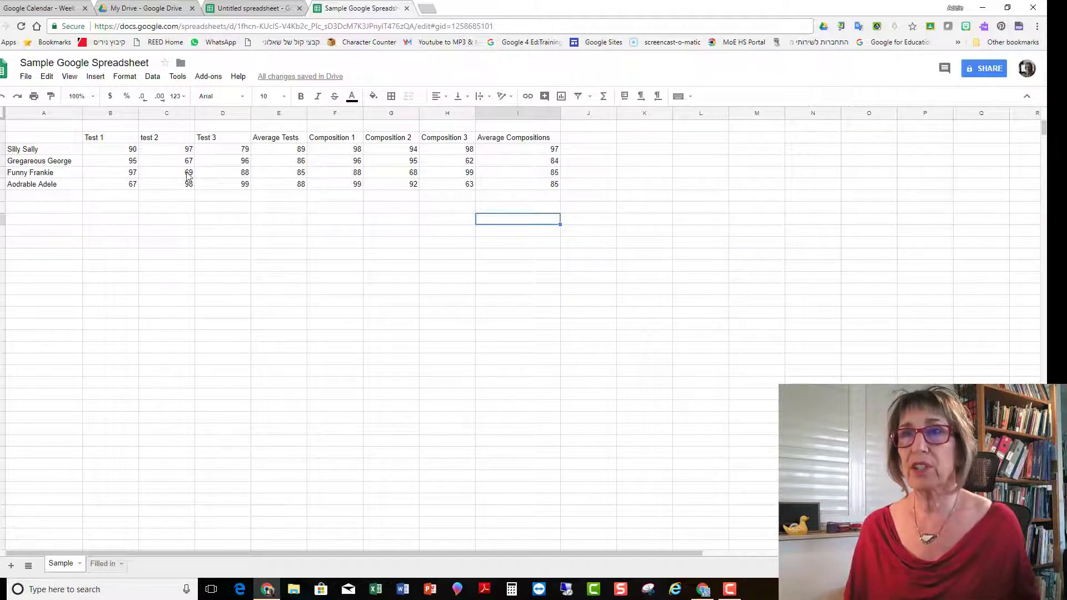
# Step: Fill the entire Average Tests and Average Compositions columns with light grey
pyautogui.click(284, 113)
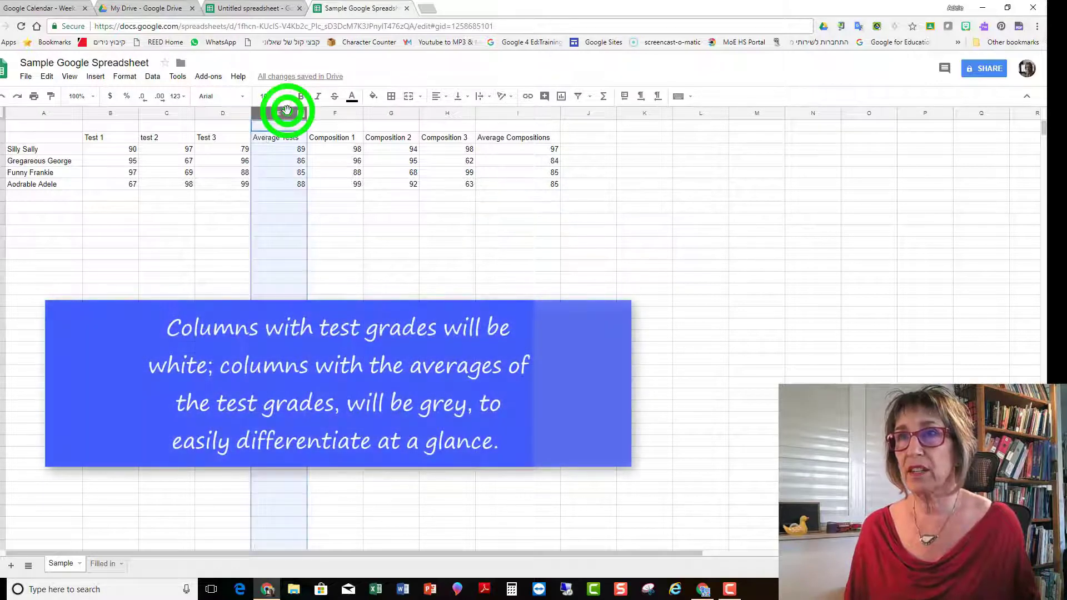
pyautogui.click(374, 96)
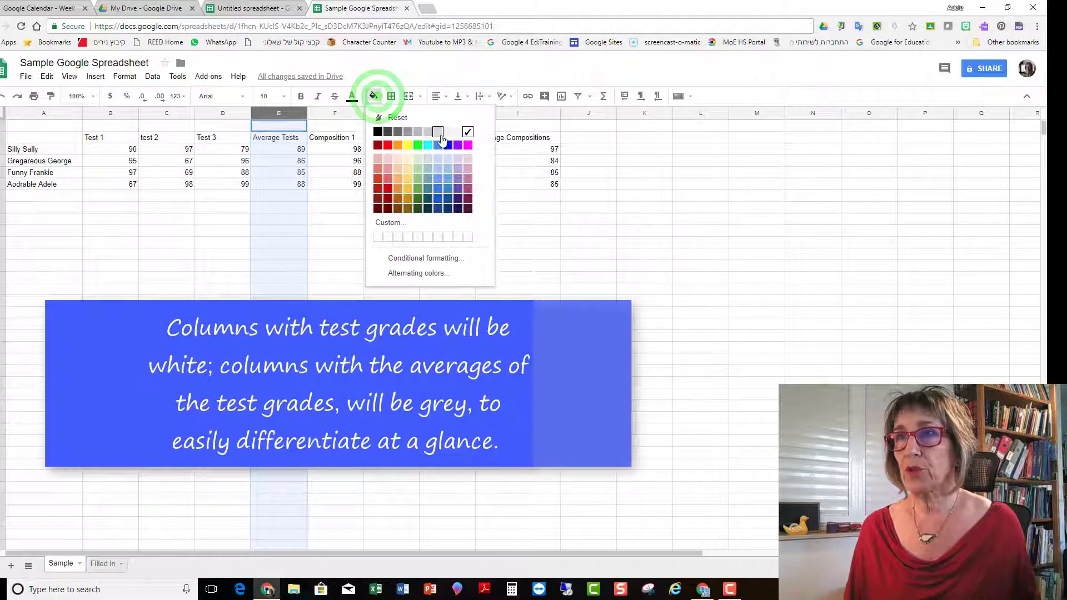
pyautogui.click(440, 133)
pyautogui.click(533, 113)
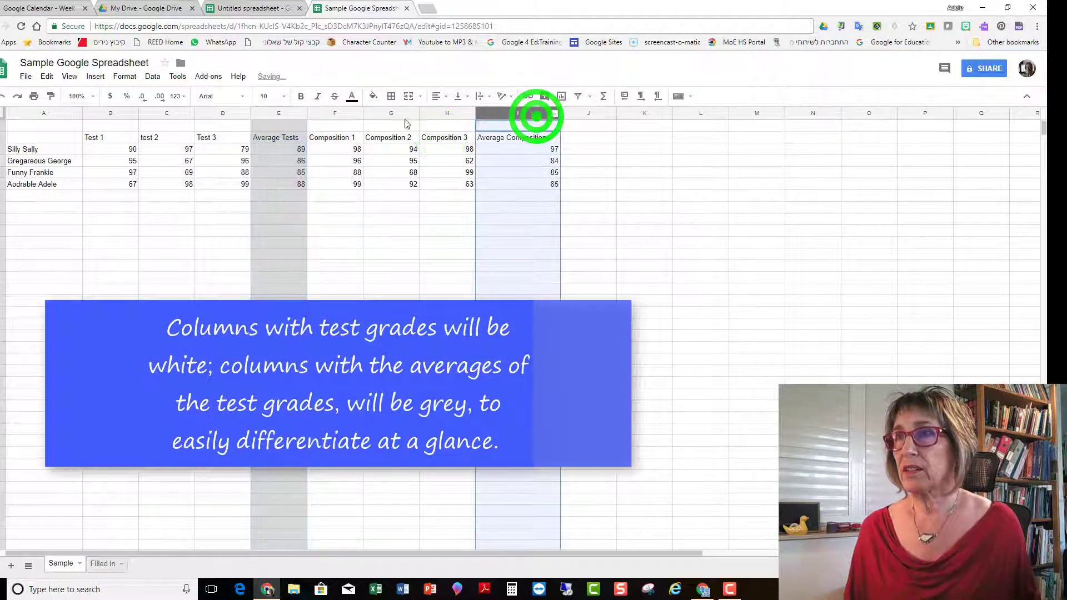
pyautogui.click(373, 97)
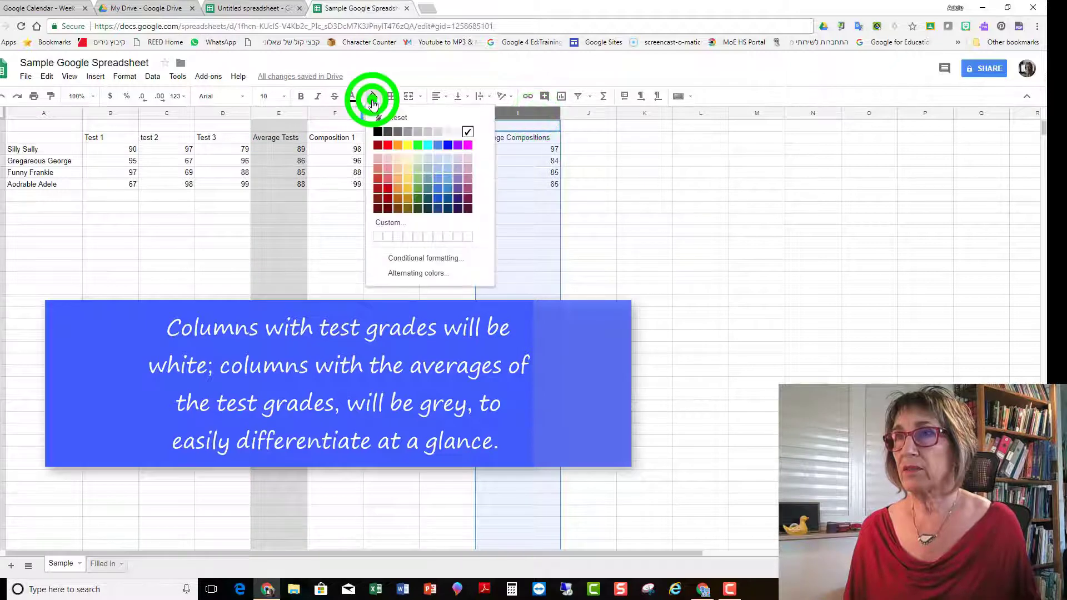
pyautogui.click(434, 132)
pyautogui.click(604, 196)
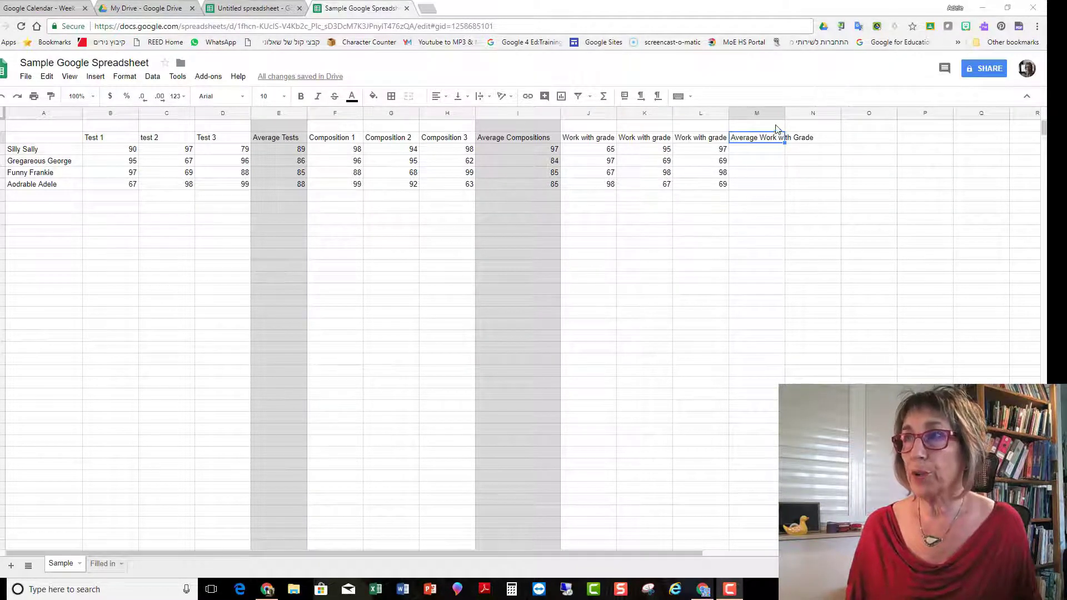
# Step: Widen the Average Work with Grade column to fit its heading and average the first student's three Work with grade scores there
pyautogui.moveTo(785, 113); pyautogui.dragTo(817, 110)
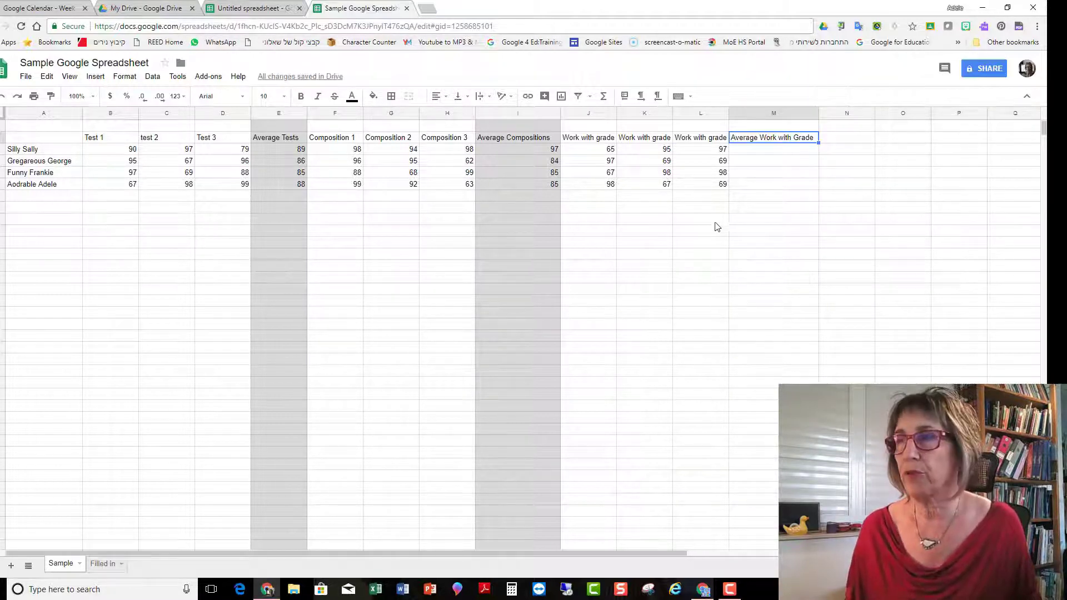
pyautogui.click(770, 150)
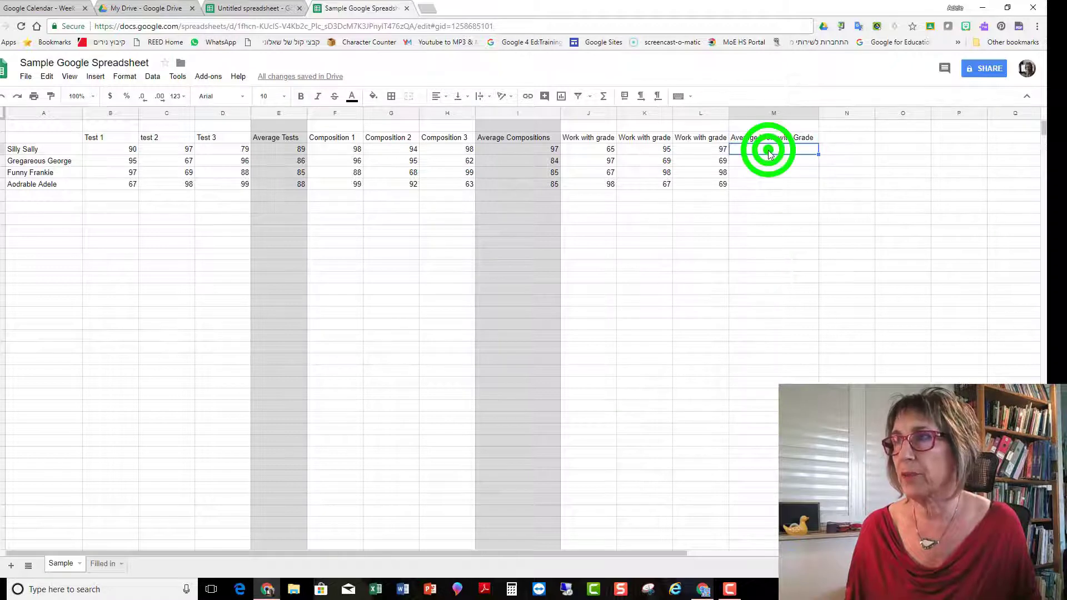
pyautogui.click(603, 96)
pyautogui.click(615, 130)
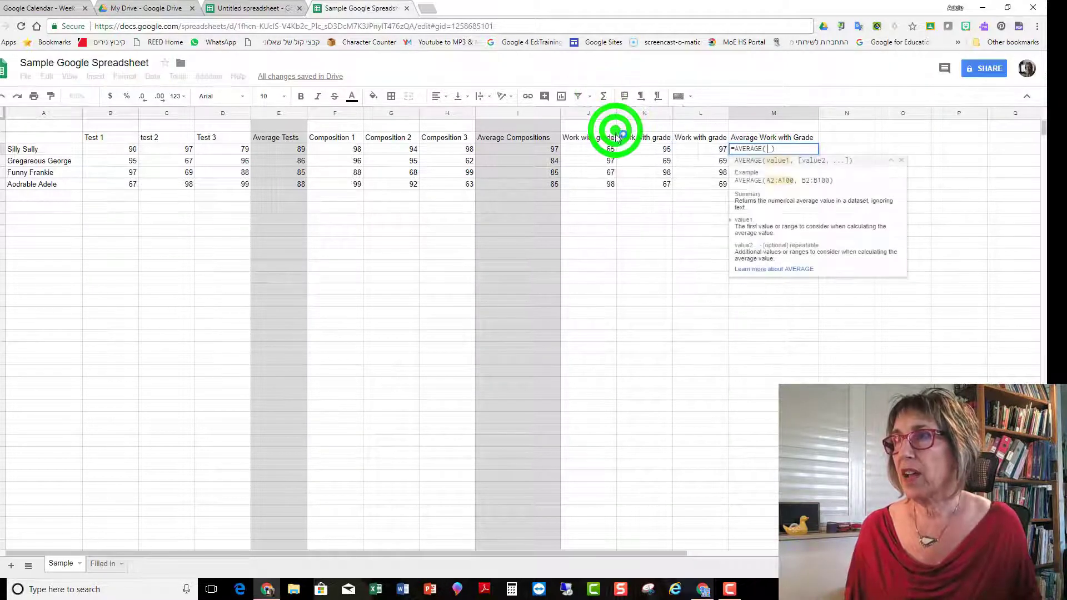
pyautogui.moveTo(594, 150); pyautogui.dragTo(696, 152)
pyautogui.press('Return')
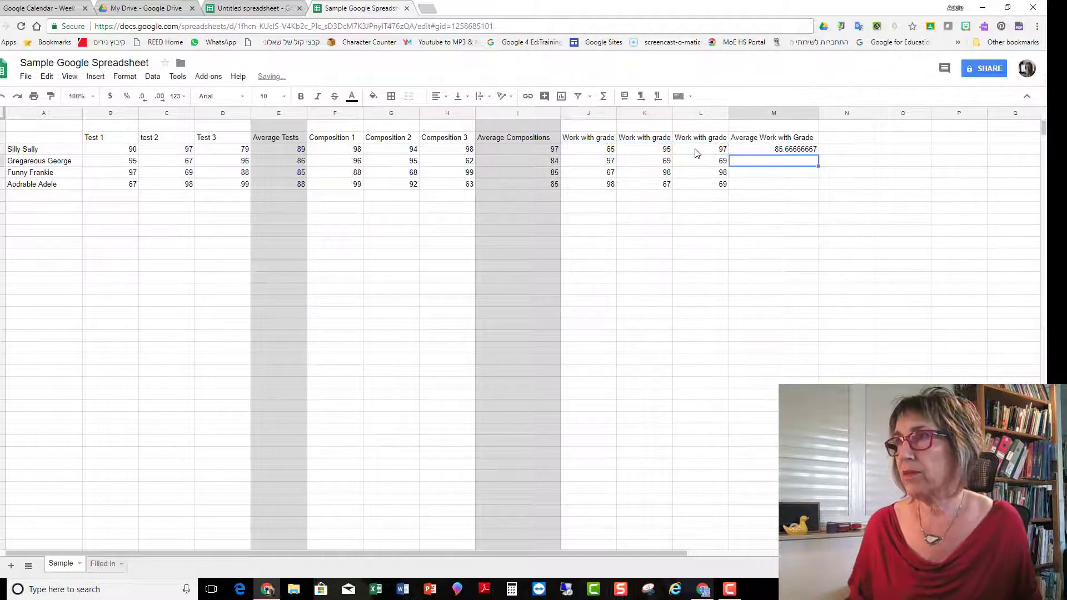
# Step: Copy the first student's Average Work with Grade formula to the three students below
pyautogui.click(785, 150)
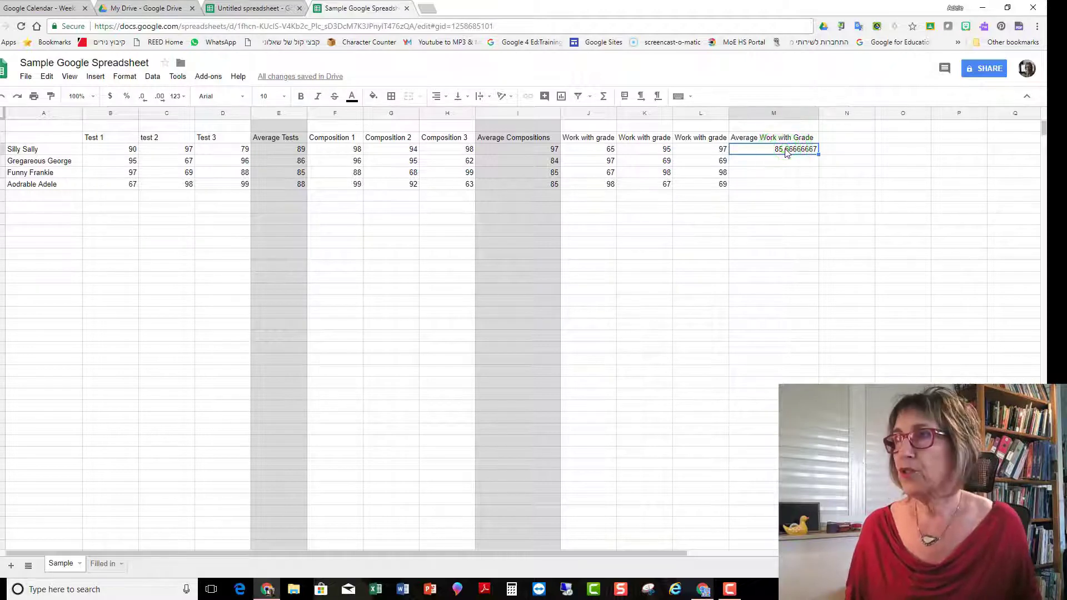
pyautogui.rightClick(785, 150)
pyautogui.click(802, 176)
pyautogui.moveTo(787, 161); pyautogui.dragTo(787, 191)
pyautogui.rightClick(786, 190)
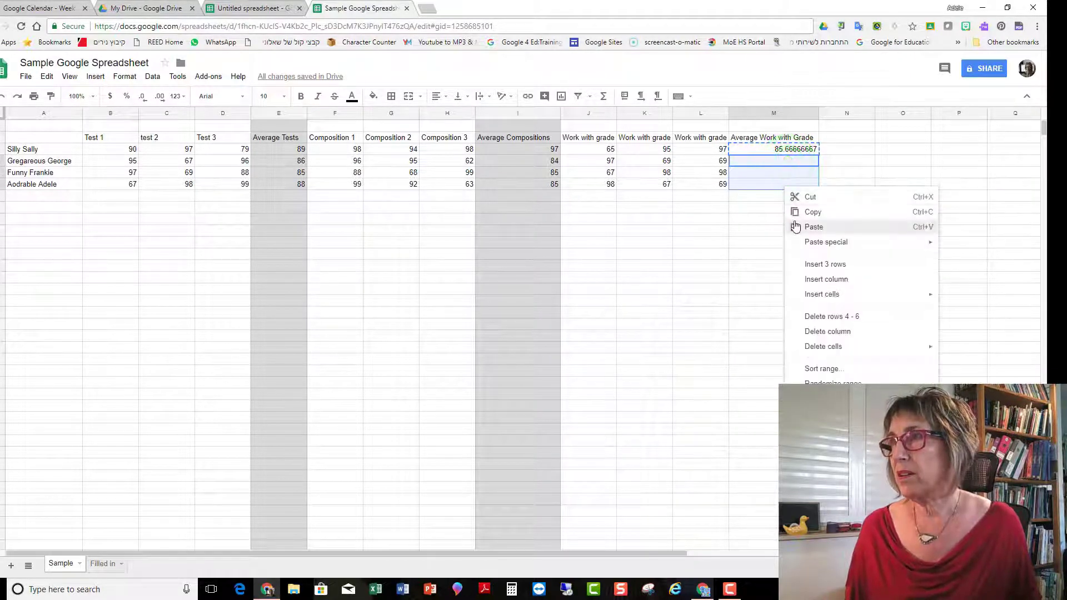
pyautogui.click(795, 226)
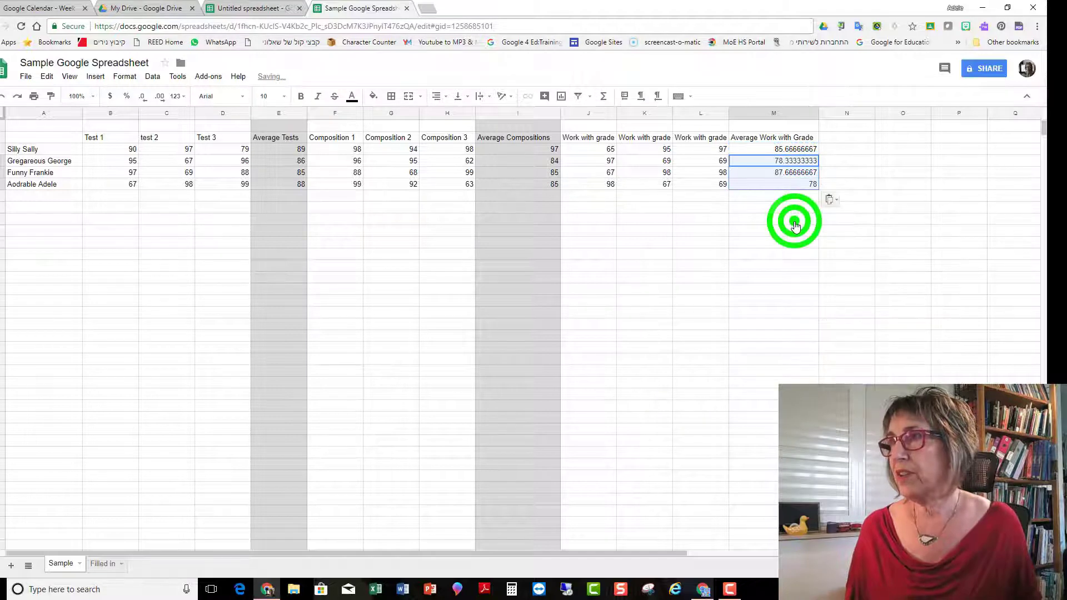
# Step: Format the whole Average Work with Grade column to show whole numbers without decimal places
pyautogui.click(793, 111)
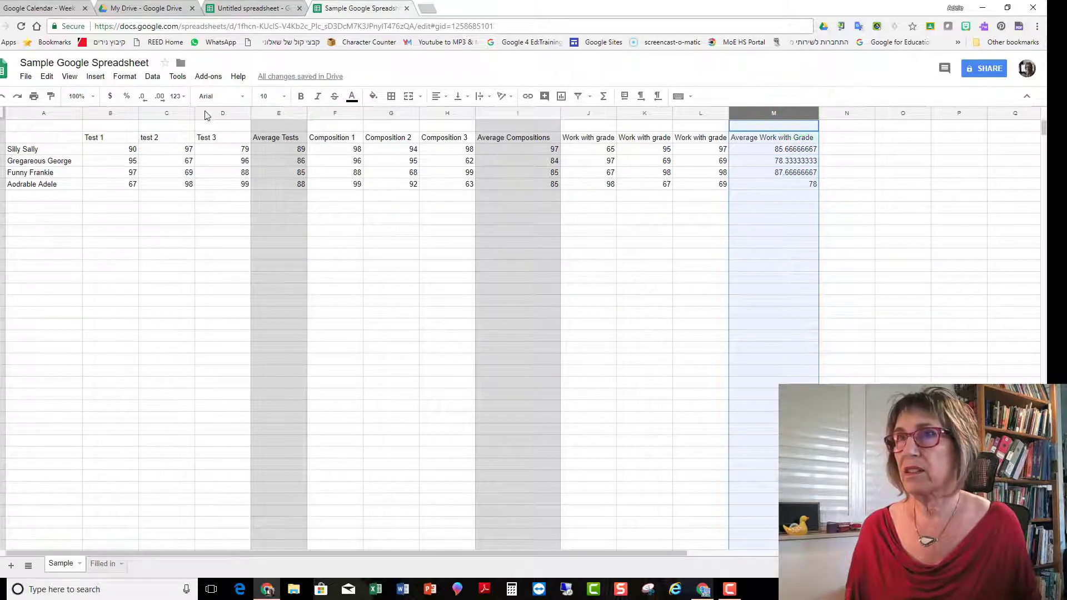
pyautogui.click(144, 100)
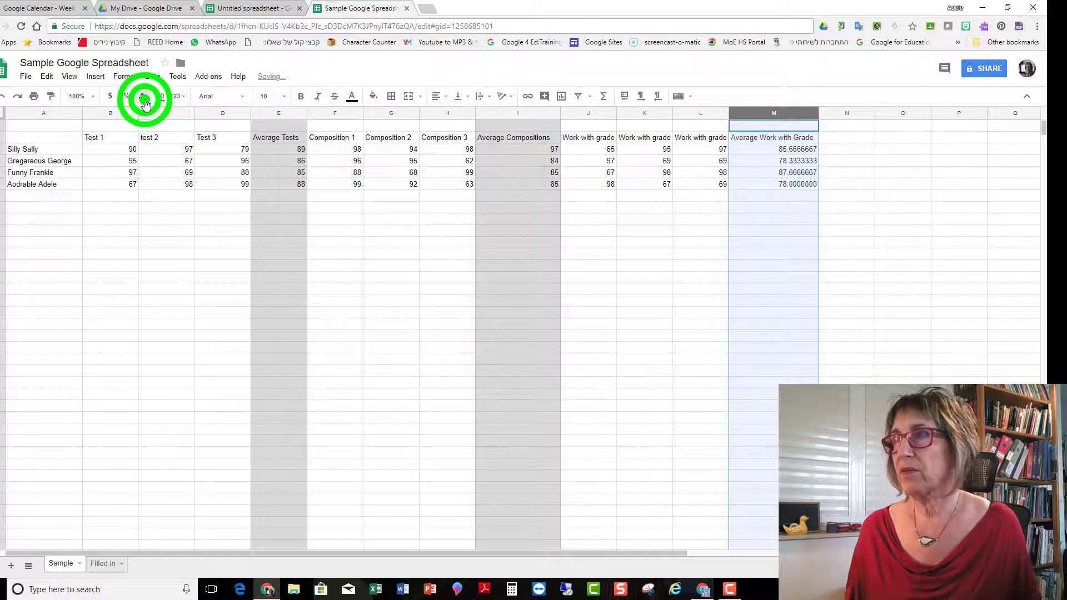
pyautogui.click(144, 100)
pyautogui.click(144, 100)
pyautogui.click(143, 100)
pyautogui.click(144, 100)
pyautogui.click(144, 100)
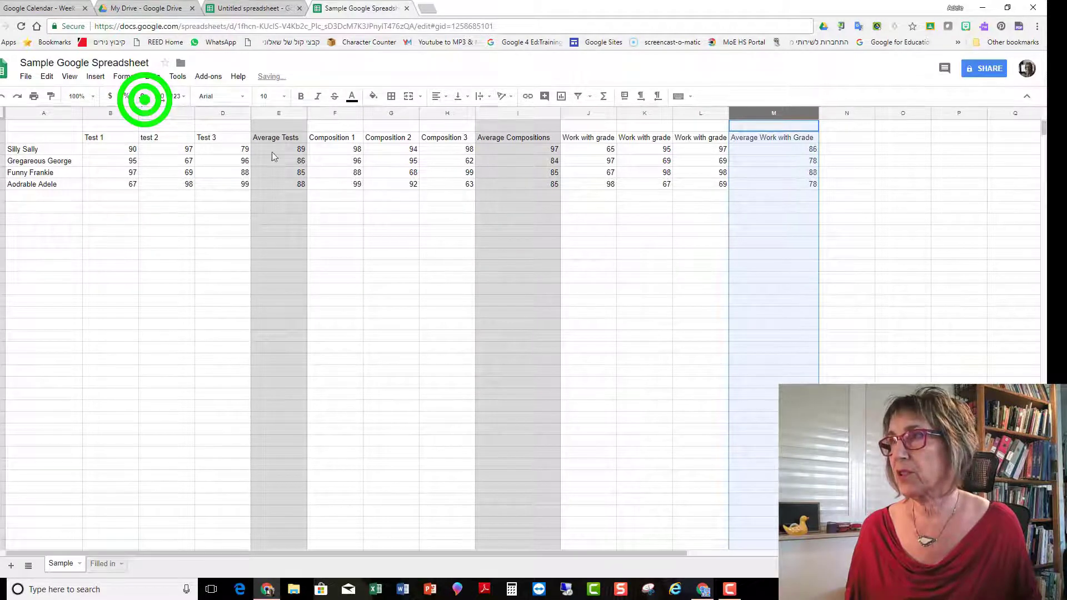
pyautogui.click(799, 230)
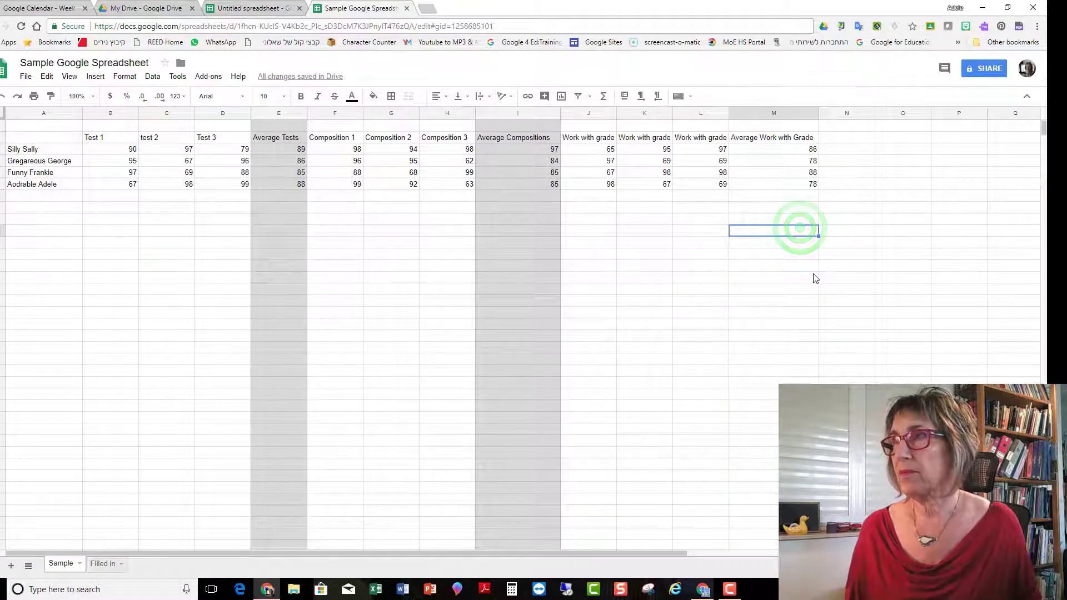
# Step: Fill the entire Average Work with Grade column with the same light grey as the other average columns
pyautogui.click(773, 113)
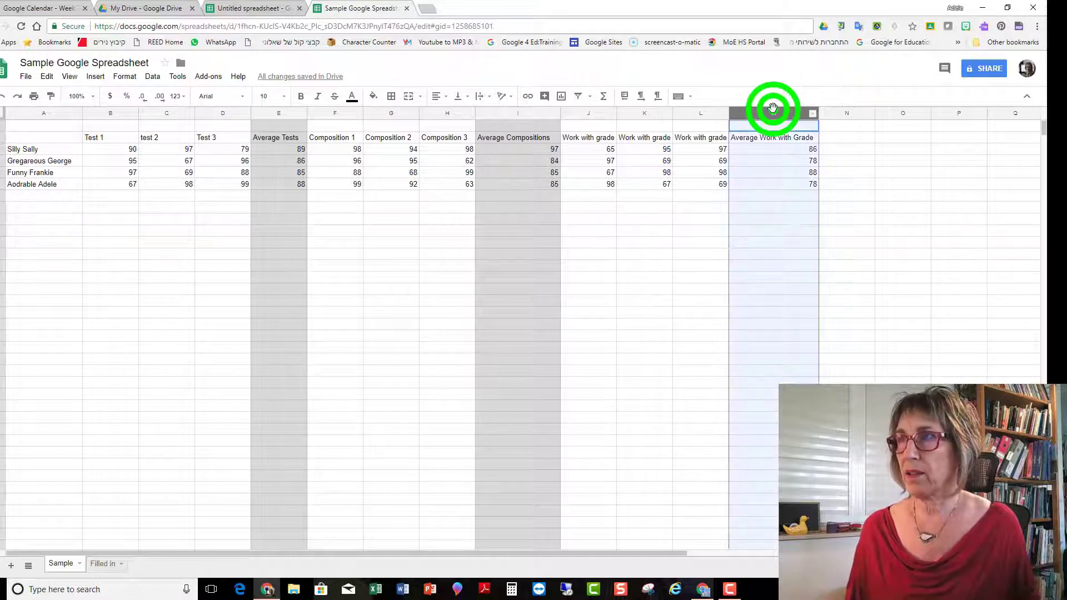
pyautogui.click(371, 96)
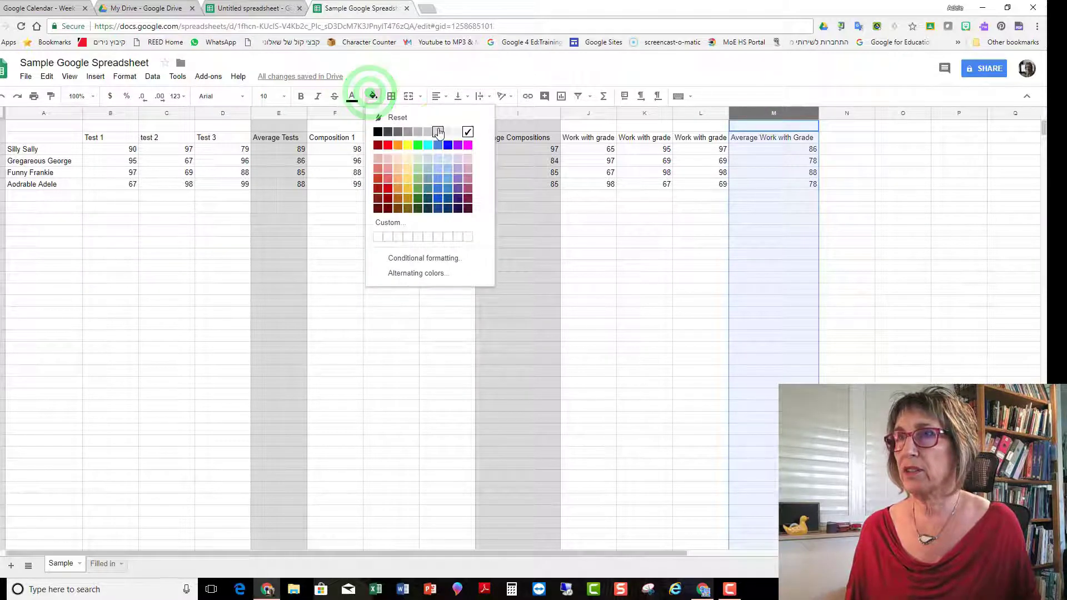
pyautogui.click(438, 130)
pyautogui.click(765, 267)
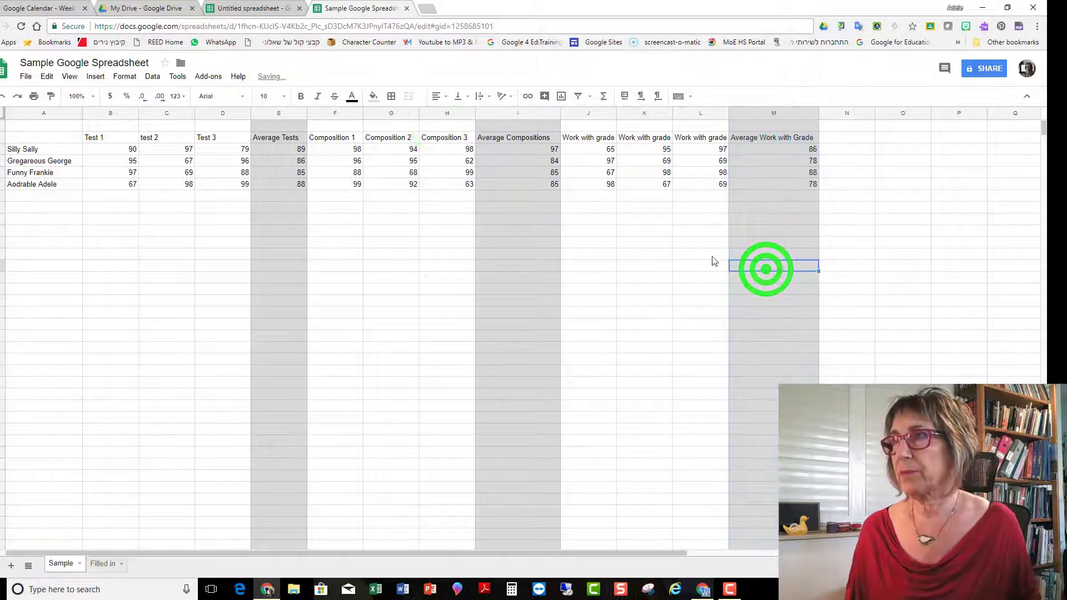
# Step: Add the heading "Final grade" in the column directly after Average Work with Grade
pyautogui.click(847, 138)
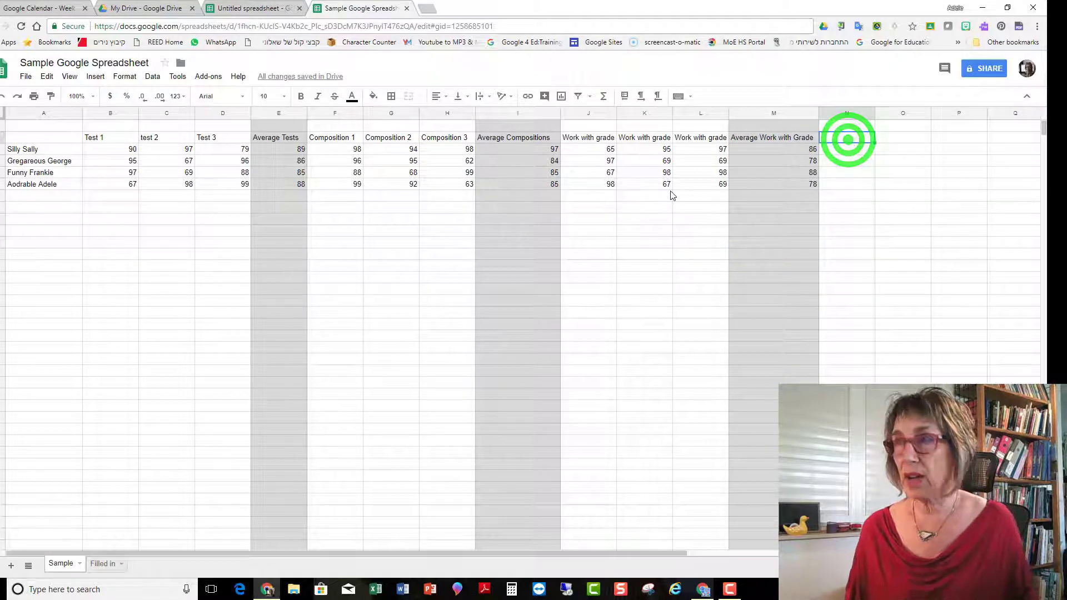
pyautogui.write('Final t')
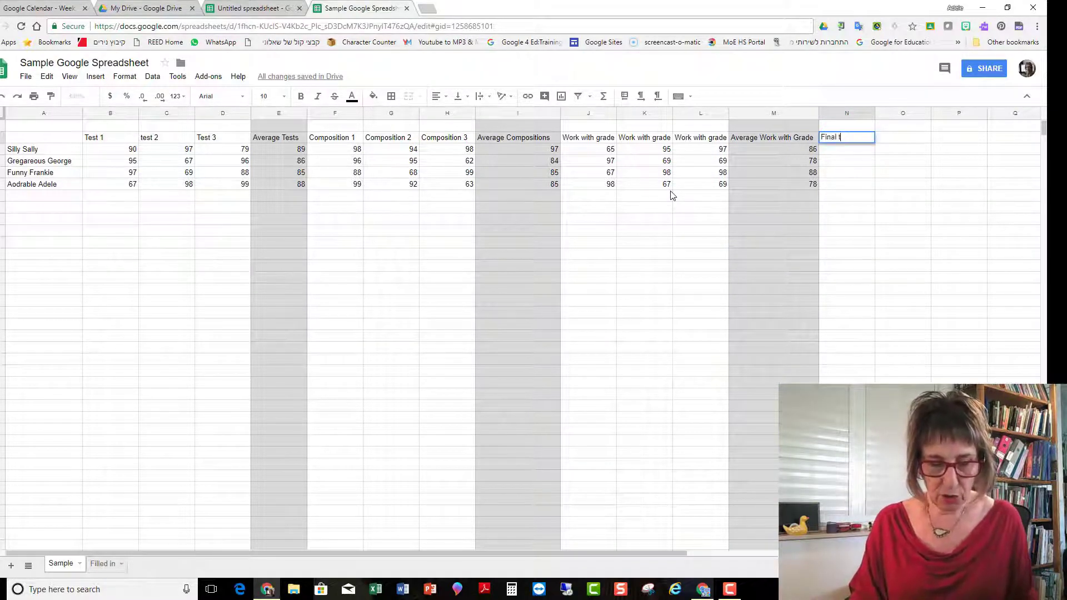
pyautogui.write('otal')
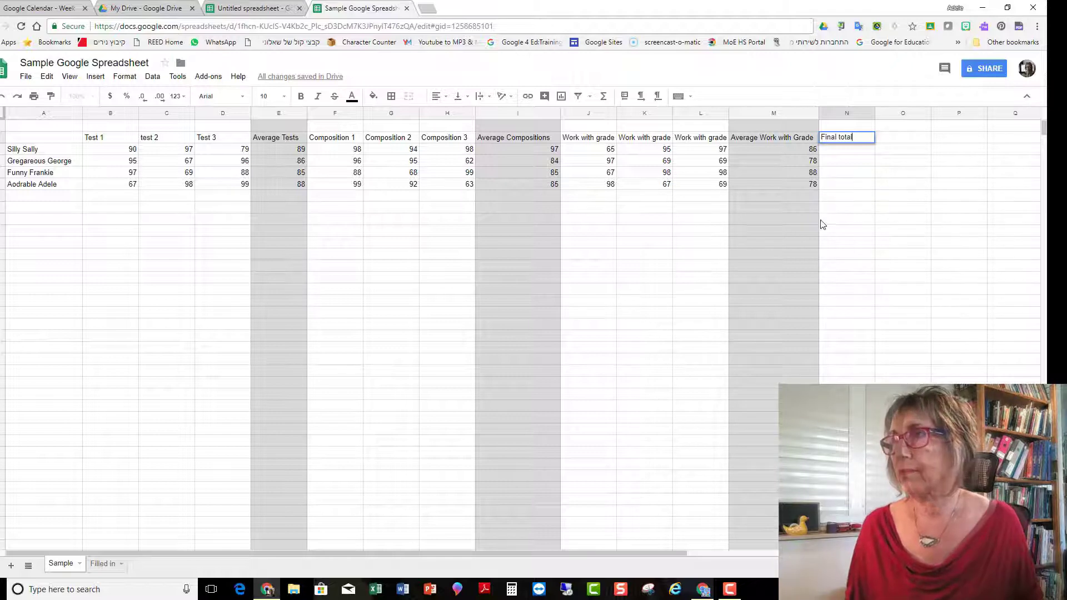
pyautogui.press('BackSpace')
pyautogui.press('BackSpace')
pyautogui.press('BackSpace')
pyautogui.press('BackSpace')
pyautogui.press('BackSpace')
pyautogui.write('grade')
# Step: Enter the weights in row 1 above the average headings: 40 for Average Tests, 40 for Average Compositions and 20 for Average Work with Grade
pyautogui.click(263, 127)
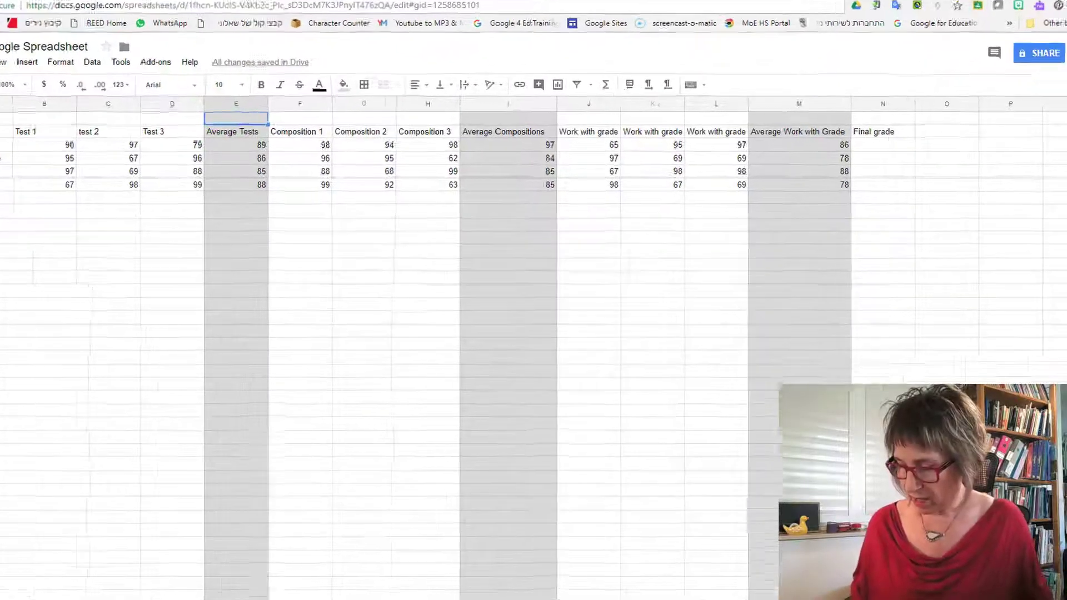
pyautogui.write('40')
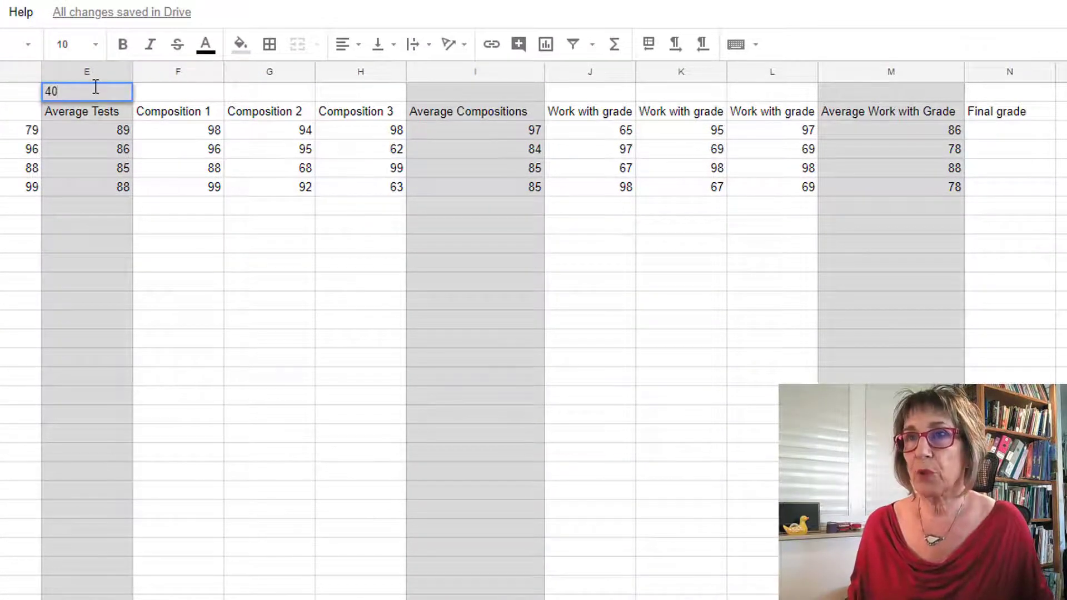
pyautogui.click(165, 91)
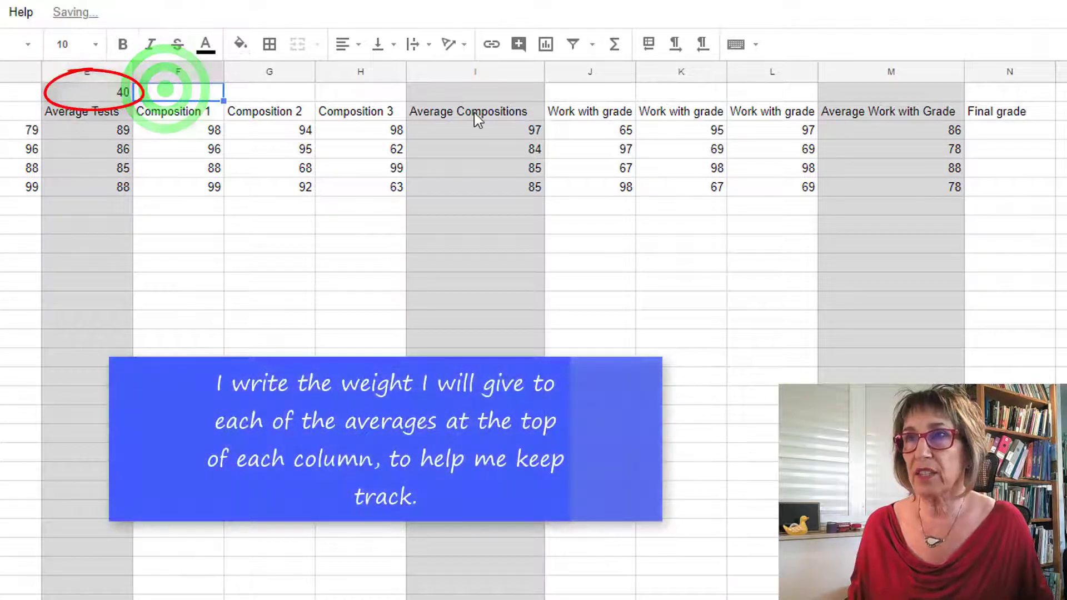
pyautogui.click(475, 94)
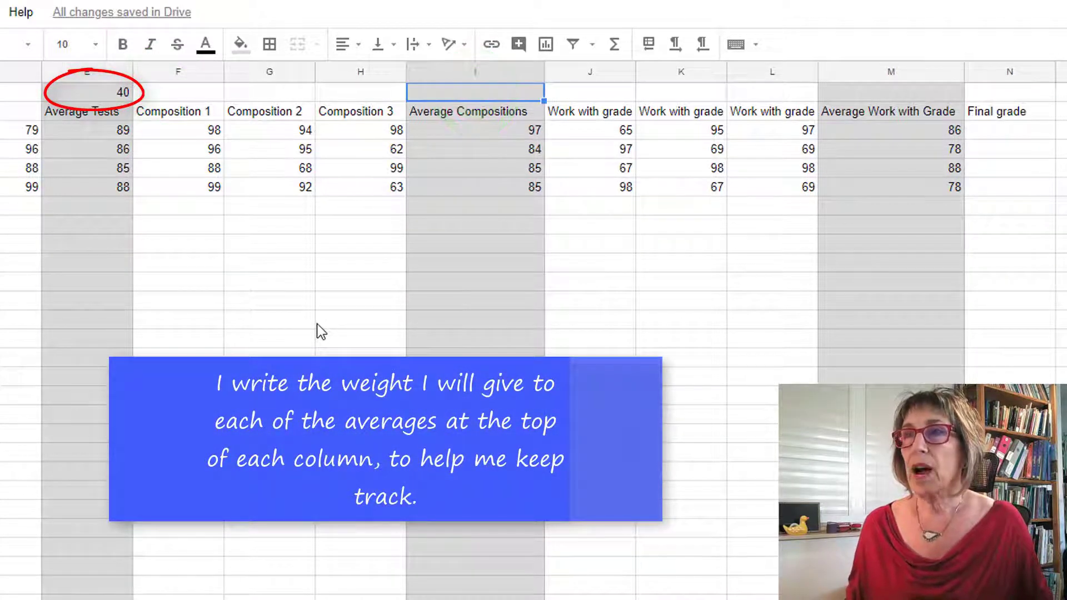
pyautogui.write('40')
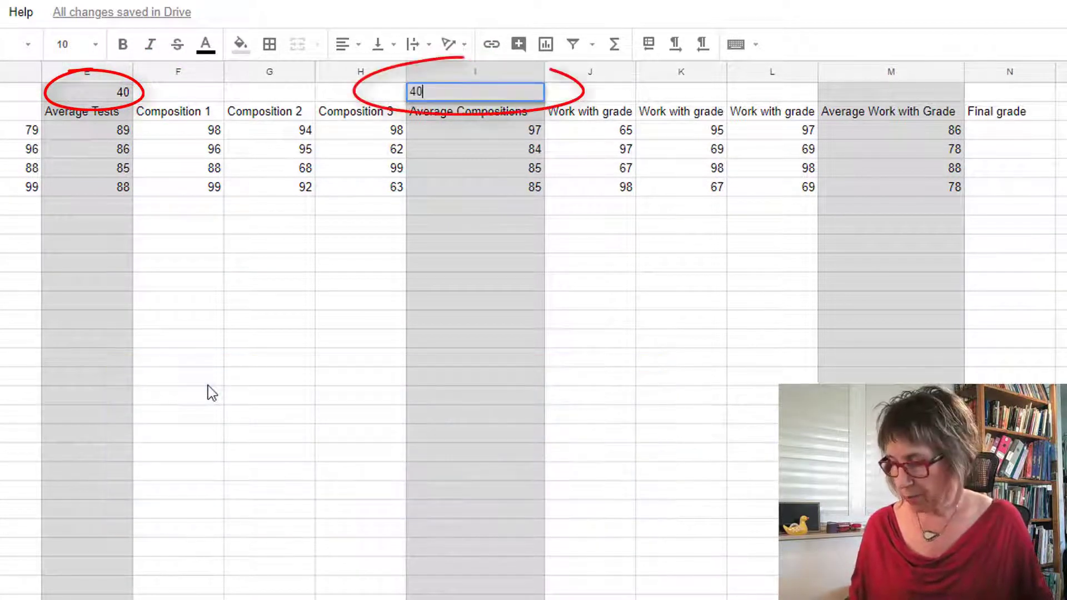
pyautogui.click(843, 97)
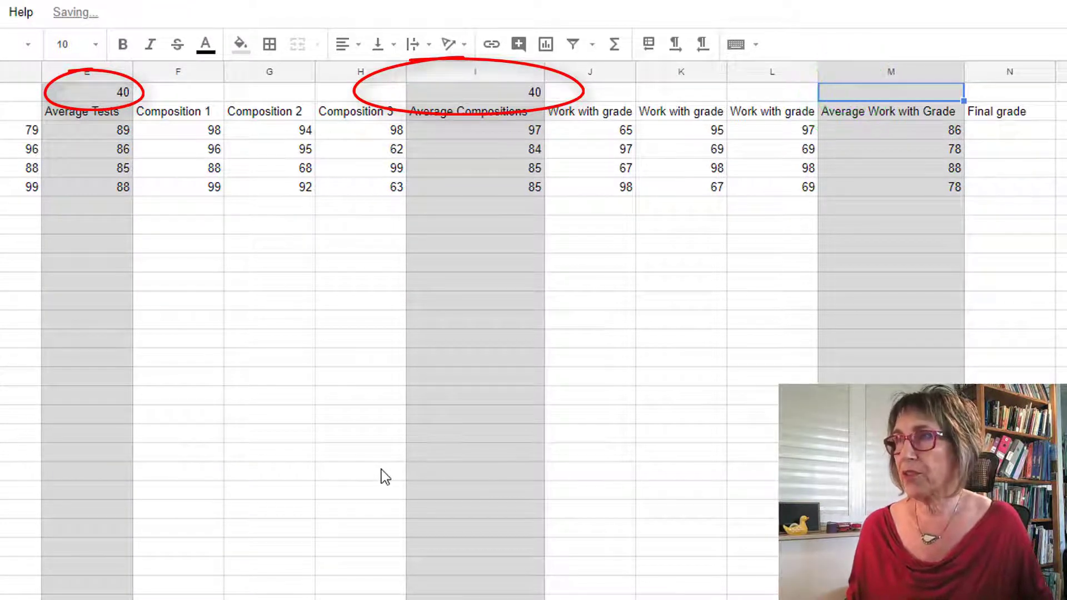
pyautogui.write('20')
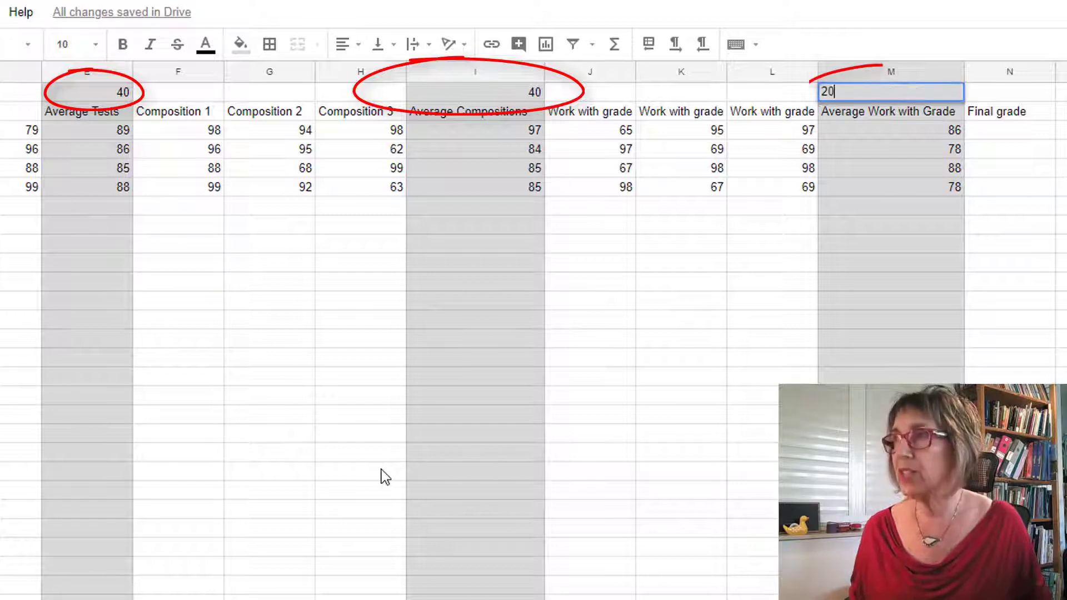
pyautogui.click(996, 327)
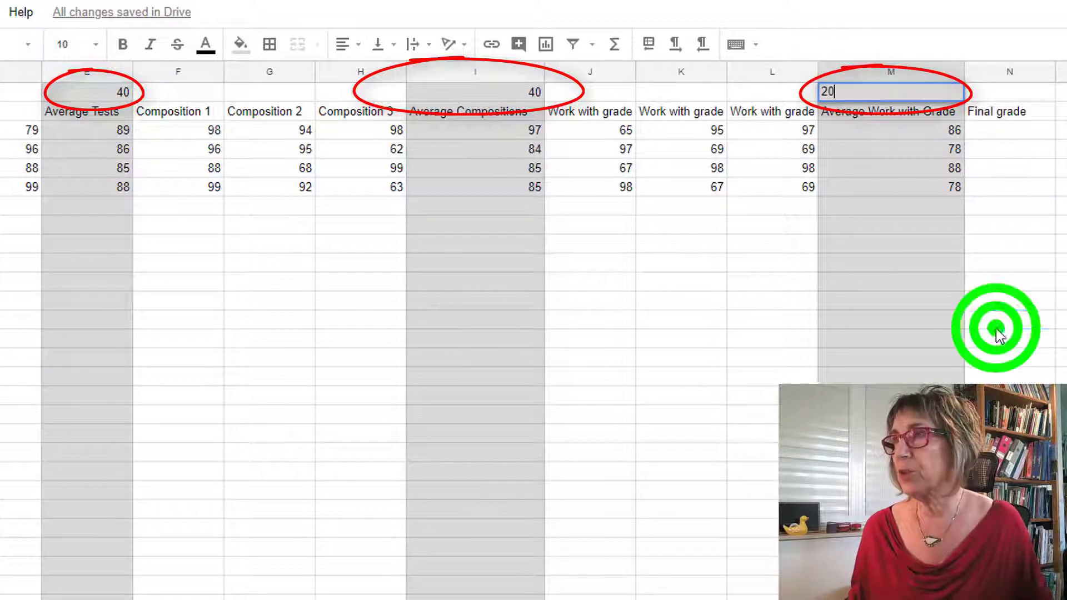
# Step: Total the three weights in the cell above the Final grade heading with the formula =SUM(E1+I1+M1)
pyautogui.click(1002, 93)
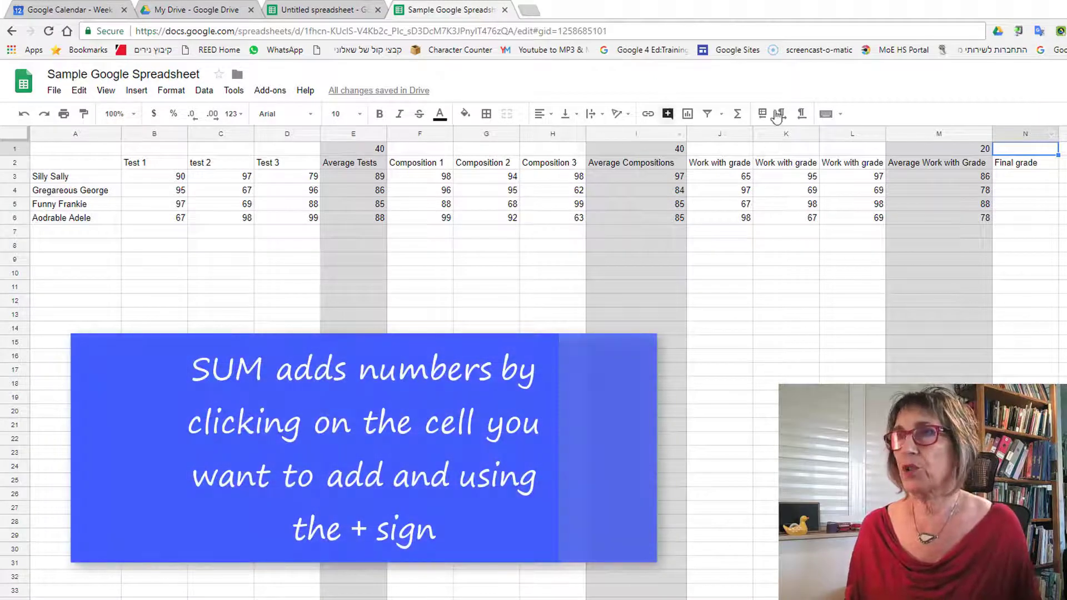
pyautogui.click(737, 114)
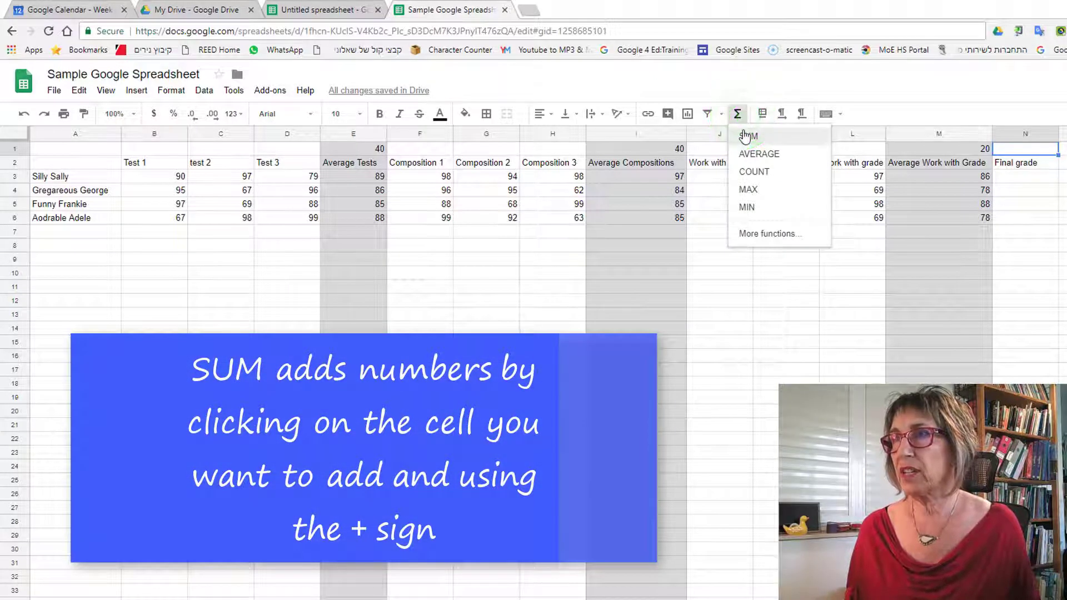
pyautogui.click(744, 136)
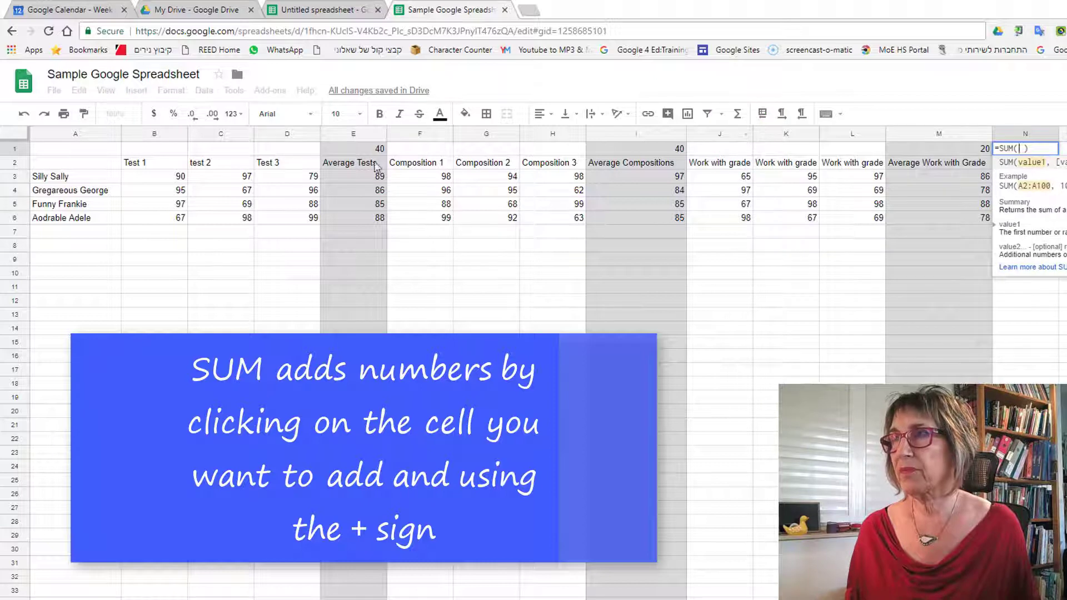
pyautogui.click(348, 152)
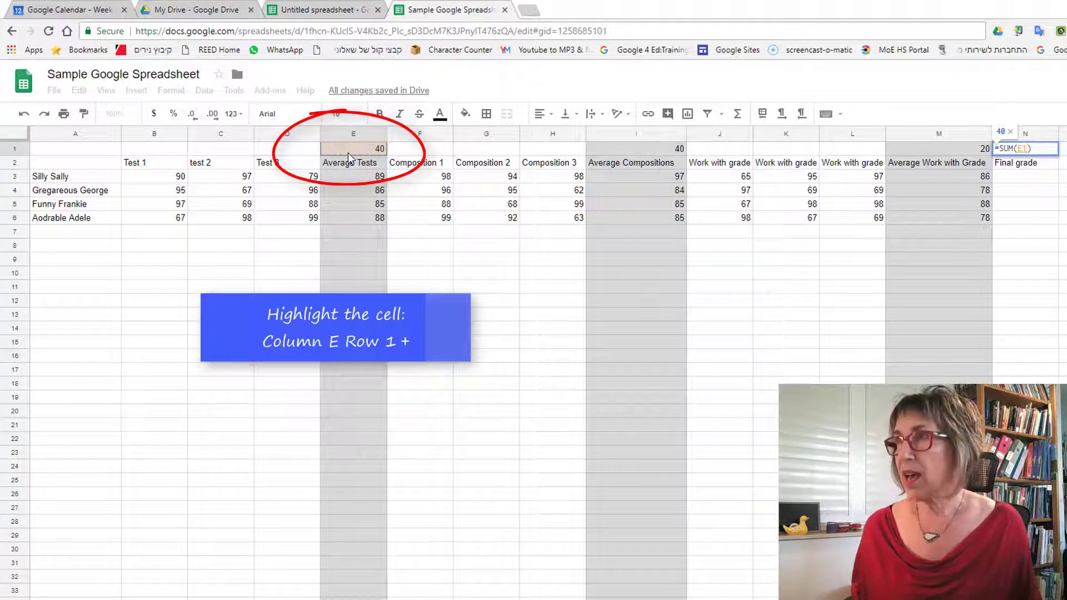
pyautogui.write('+')
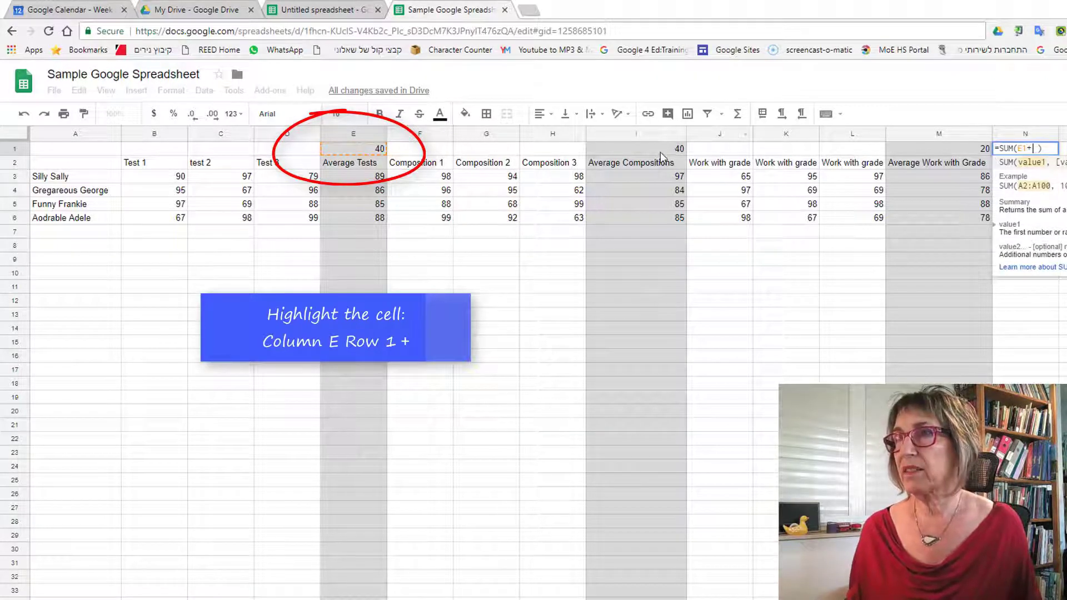
pyautogui.click(660, 150)
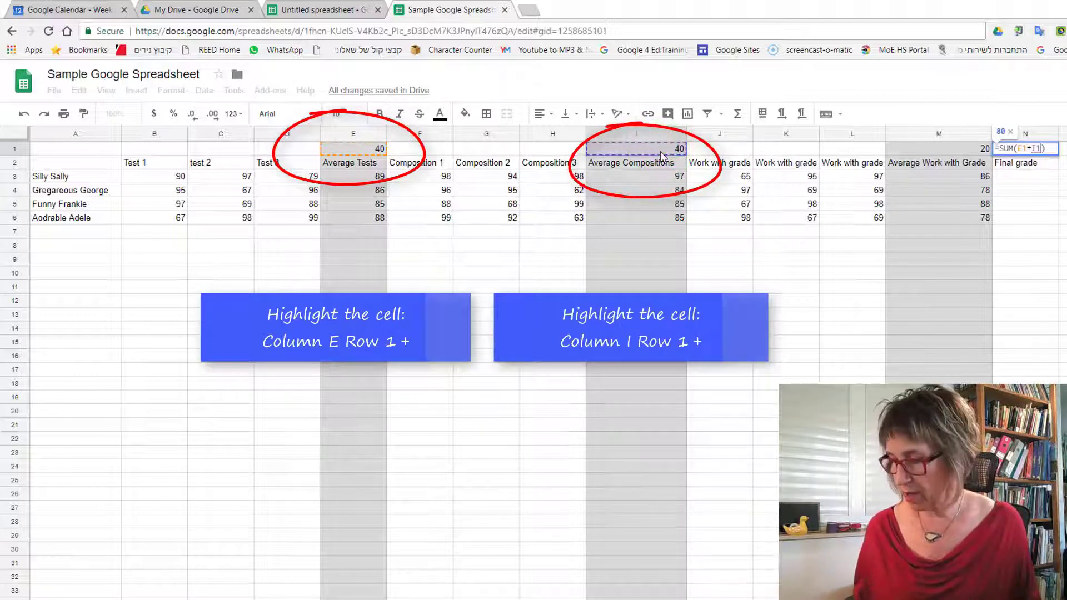
pyautogui.write('+')
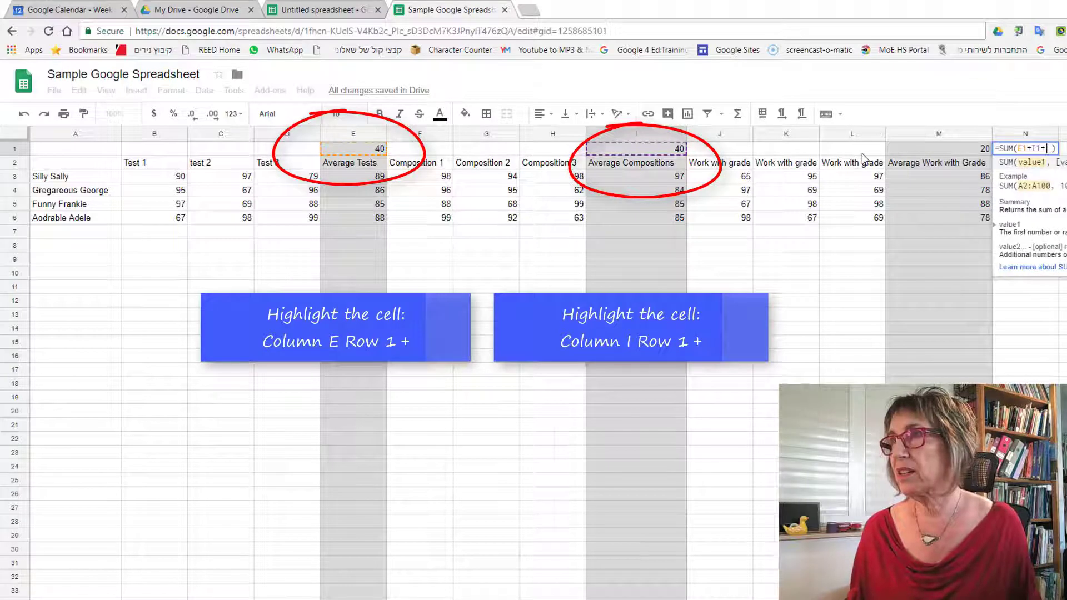
pyautogui.click(930, 149)
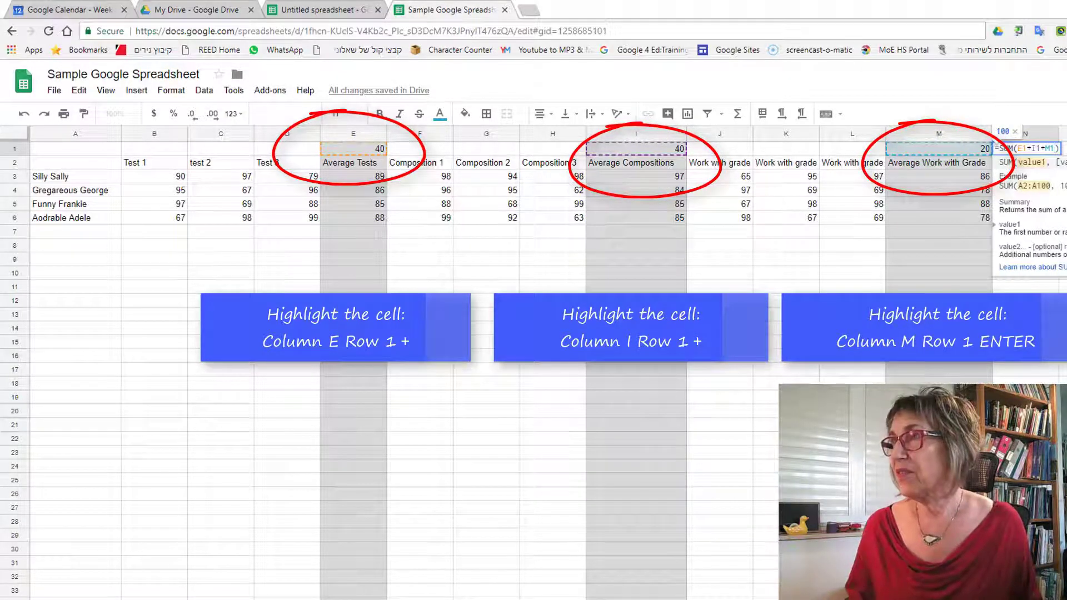
pyautogui.press('Return')
pyautogui.click(1039, 177)
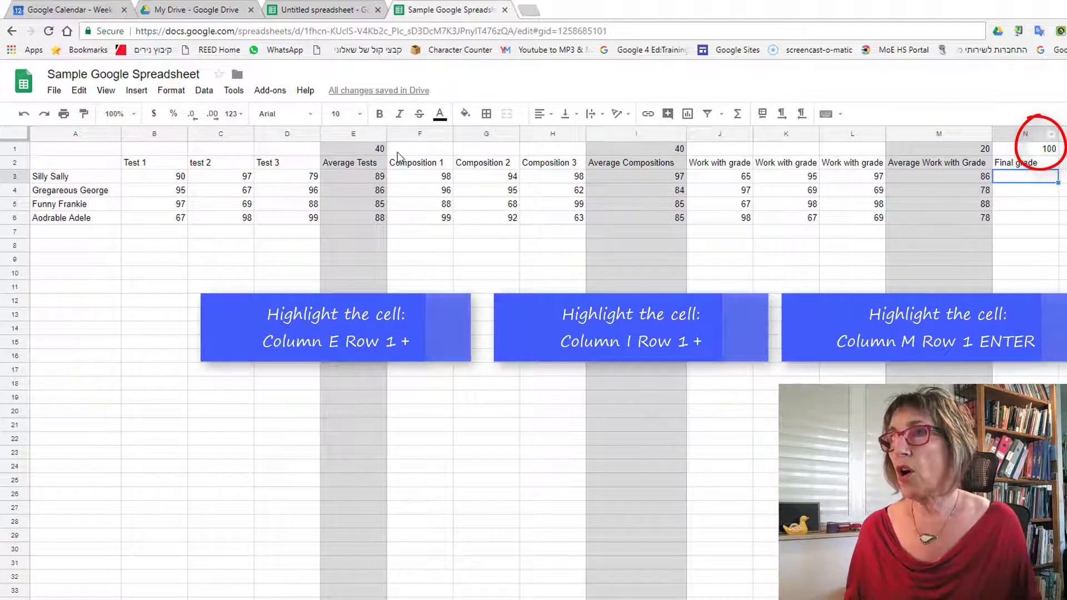
pyautogui.click(1033, 150)
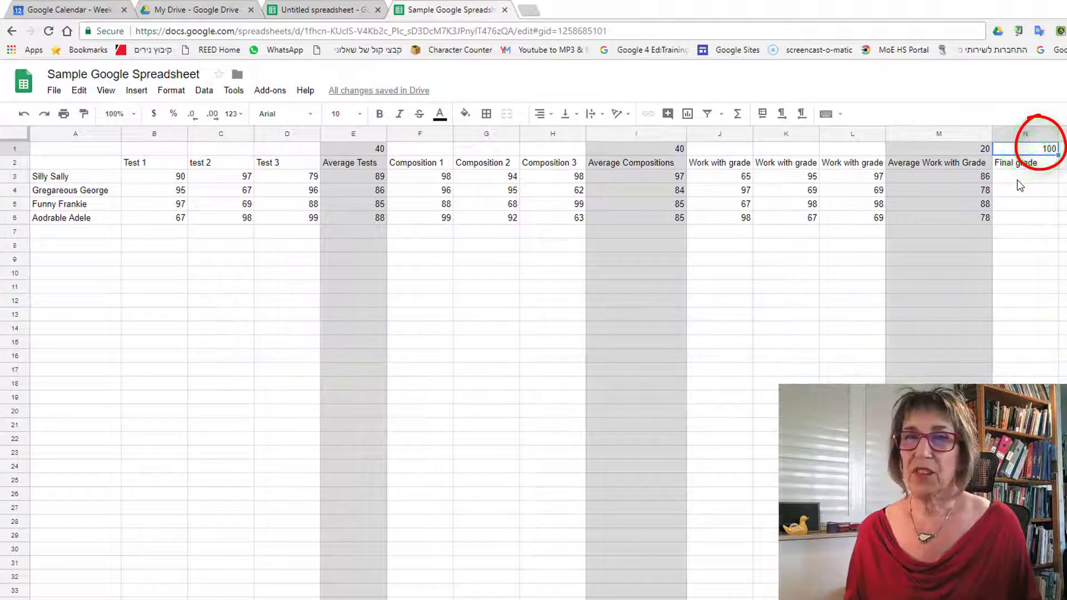